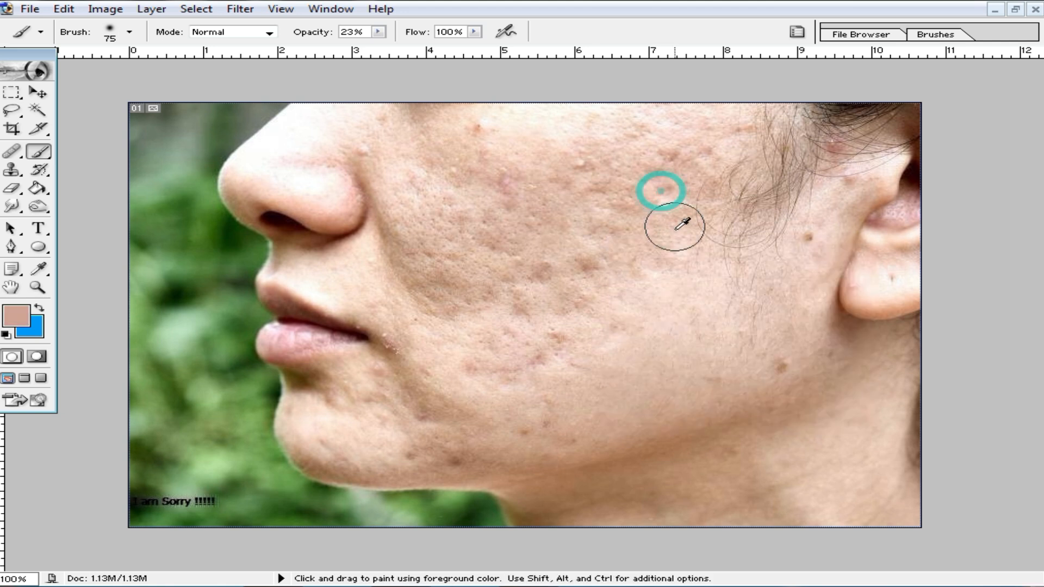
Set the brush opacity to 100%, test a skin-tone stroke on the cheek, and undo that stroke.
{"action": "left_click_drag", "start_coordinate": [377, 34], "coordinate": [671, 86]}
{"action": "mouse_move", "coordinate": [615, 199]}
{"action": "left_mouse_down"}
{"action": "mouse_move", "coordinate": [712, 145]}
{"action": "mouse_move", "coordinate": [590, 197]}
{"action": "mouse_move", "coordinate": [717, 266]}
{"action": "mouse_move", "coordinate": [526, 376]}
{"action": "mouse_move", "coordinate": [642, 414]}
{"action": "mouse_move", "coordinate": [507, 424]}
{"action": "mouse_move", "coordinate": [468, 241]}
{"action": "mouse_move", "coordinate": [470, 159]}
{"action": "mouse_move", "coordinate": [418, 217]}
{"action": "mouse_move", "coordinate": [399, 166]}
{"action": "mouse_move", "coordinate": [504, 161]}
{"action": "mouse_move", "coordinate": [552, 207]}
{"action": "mouse_move", "coordinate": [556, 285]}
{"action": "mouse_move", "coordinate": [702, 216]}
{"action": "mouse_move", "coordinate": [756, 278]}
{"action": "mouse_move", "coordinate": [776, 371]}
{"action": "mouse_move", "coordinate": [551, 469]}
{"action": "mouse_move", "coordinate": [696, 542]}
{"action": "mouse_move", "coordinate": [679, 498]}
{"action": "mouse_move", "coordinate": [775, 332]}
{"action": "mouse_move", "coordinate": [830, 332]}
{"action": "mouse_move", "coordinate": [871, 374]}
{"action": "mouse_move", "coordinate": [888, 539]}
{"action": "mouse_move", "coordinate": [867, 481]}
{"action": "mouse_move", "coordinate": [796, 417]}
{"action": "mouse_move", "coordinate": [754, 523]}
{"action": "mouse_move", "coordinate": [788, 502]}
{"action": "mouse_move", "coordinate": [583, 475]}
{"action": "mouse_move", "coordinate": [552, 550]}
{"action": "mouse_move", "coordinate": [474, 442]}
{"action": "mouse_move", "coordinate": [382, 444]}
{"action": "mouse_move", "coordinate": [322, 427]}
{"action": "mouse_move", "coordinate": [322, 393]}
{"action": "mouse_move", "coordinate": [402, 379]}
{"action": "mouse_move", "coordinate": [424, 411]}
{"action": "mouse_move", "coordinate": [366, 439]}
{"action": "mouse_move", "coordinate": [320, 436]}
{"action": "mouse_move", "coordinate": [334, 462]}
{"action": "mouse_move", "coordinate": [480, 459]}
{"action": "mouse_move", "coordinate": [436, 325]}
{"action": "mouse_move", "coordinate": [486, 237]}
{"action": "mouse_move", "coordinate": [472, 278]}
{"action": "mouse_move", "coordinate": [659, 324]}
{"action": "mouse_move", "coordinate": [676, 319]}
{"action": "mouse_move", "coordinate": [466, 253]}
{"action": "mouse_move", "coordinate": [705, 275]}
{"action": "left_mouse_up"}
{"action": "key", "text": "ctrl+z"}
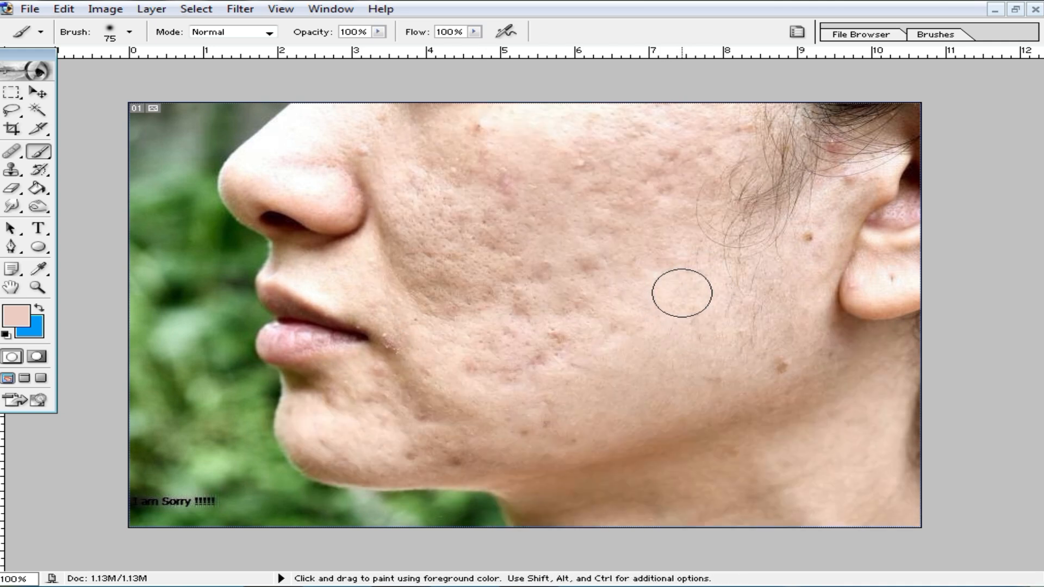
Show the list of layers and duplicate the background photo onto a new layer.
{"action": "key", "text": "F7"}
{"action": "left_click_drag", "start_coordinate": [967, 331], "coordinate": [956, 299]}
{"action": "key", "text": "ctrl+j"}
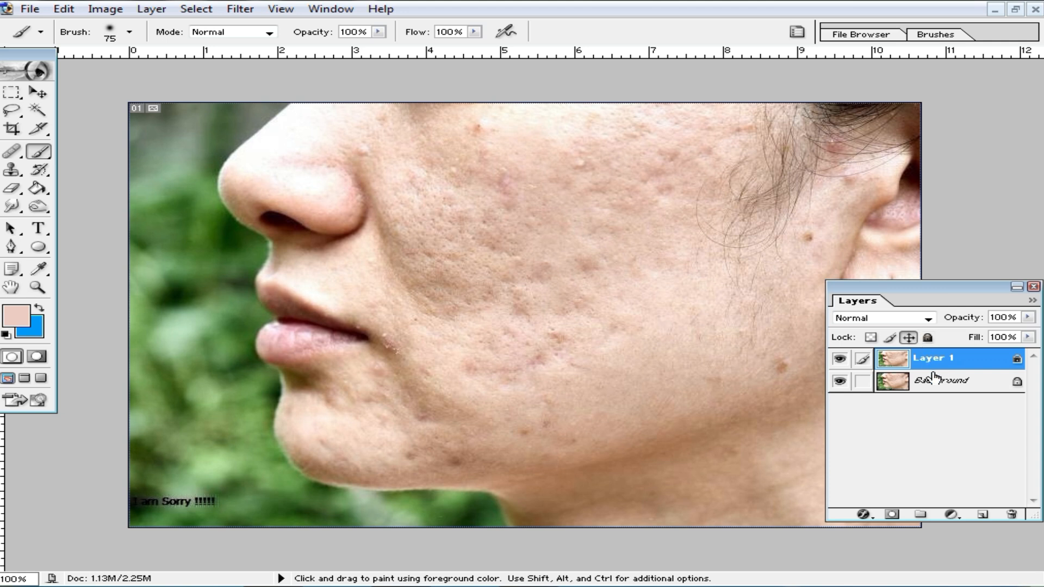
Invert the colors of the duplicated layer and set its blend mode to Vivid Light.
{"action": "key", "text": "ctrl+i"}
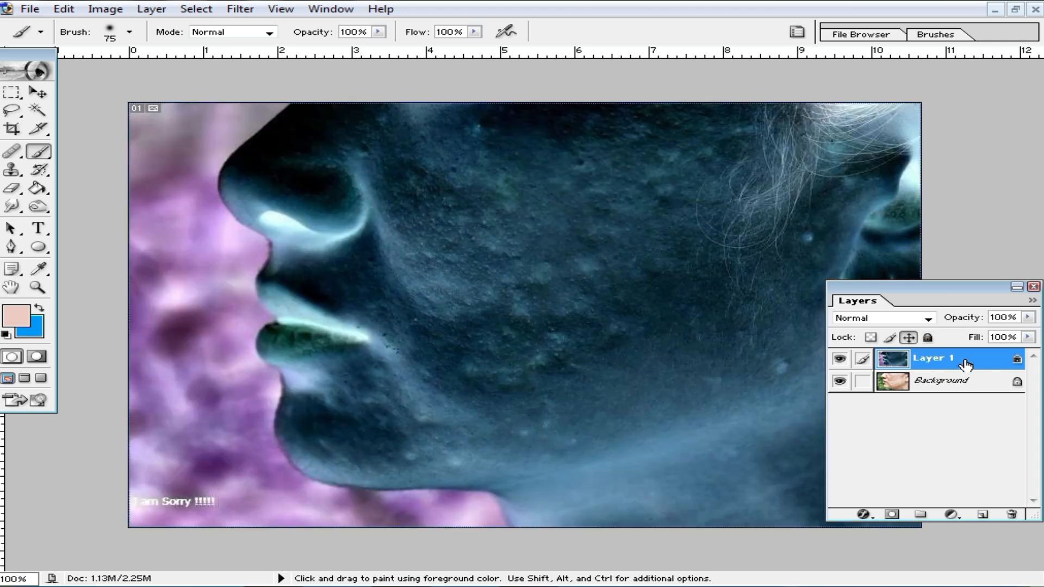
{"action": "left_click", "coordinate": [928, 319]}
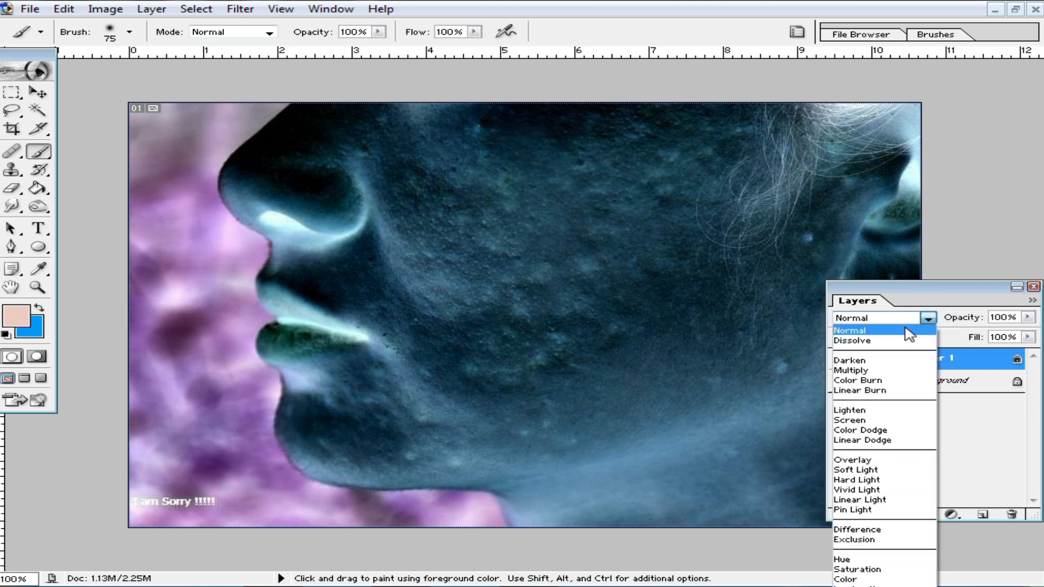
{"action": "left_click", "coordinate": [885, 489]}
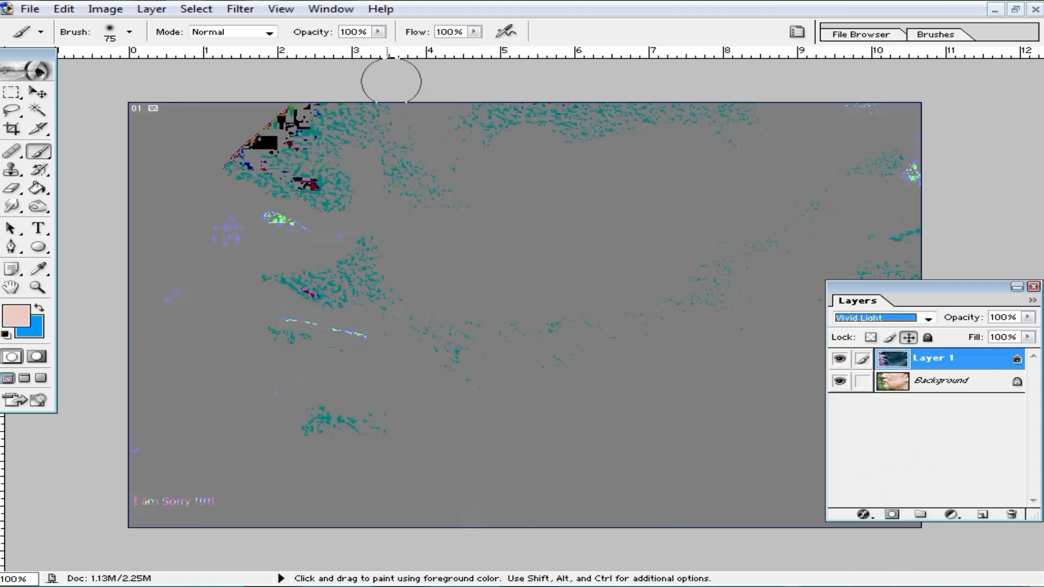
Apply a High Pass filter with a radius of 10.5 pixels to the inverted layer.
{"action": "left_click", "coordinate": [242, 9]}
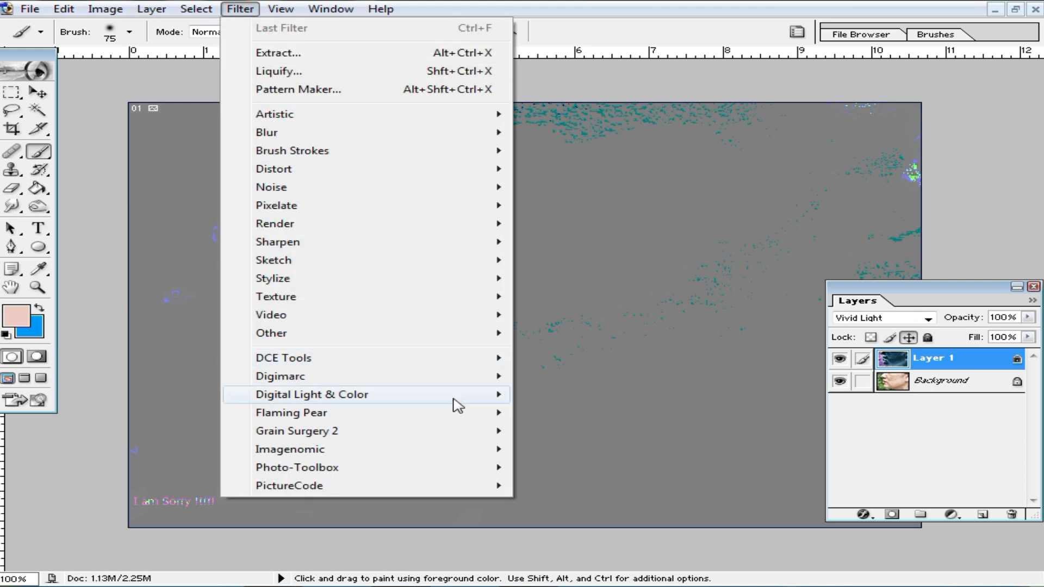
{"action": "left_click", "coordinate": [345, 333]}
{"action": "left_click", "coordinate": [594, 352]}
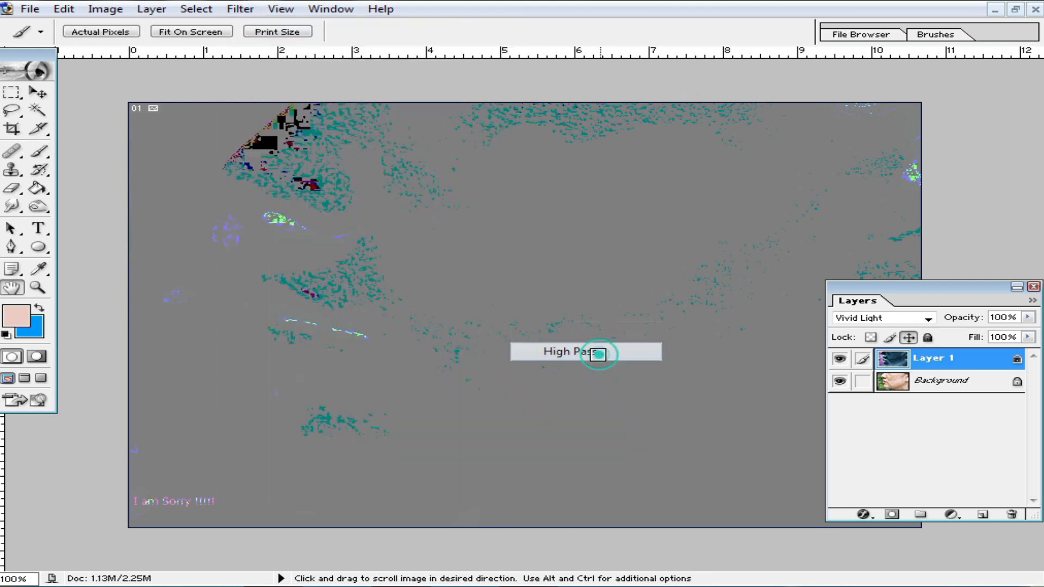
{"action": "mouse_move", "coordinate": [730, 390]}
{"action": "left_mouse_down"}
{"action": "mouse_move", "coordinate": [710, 393]}
{"action": "mouse_move", "coordinate": [745, 393]}
{"action": "mouse_move", "coordinate": [713, 388]}
{"action": "mouse_move", "coordinate": [720, 395]}
{"action": "left_mouse_up"}
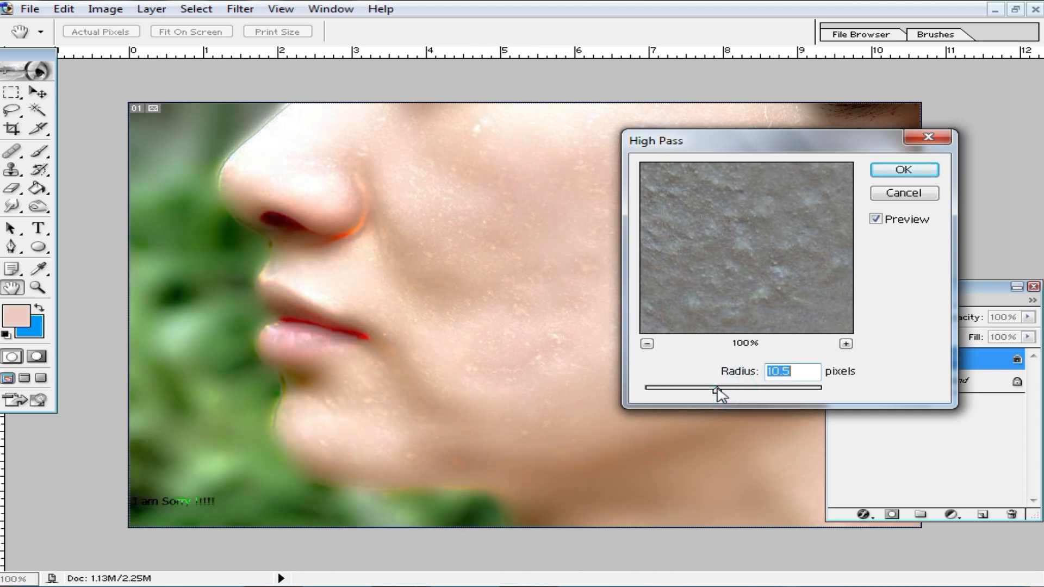
{"action": "left_click", "coordinate": [921, 172]}
Apply a Gaussian Blur with a radius of 2.5 pixels to the high-pass layer.
{"action": "left_click", "coordinate": [243, 12]}
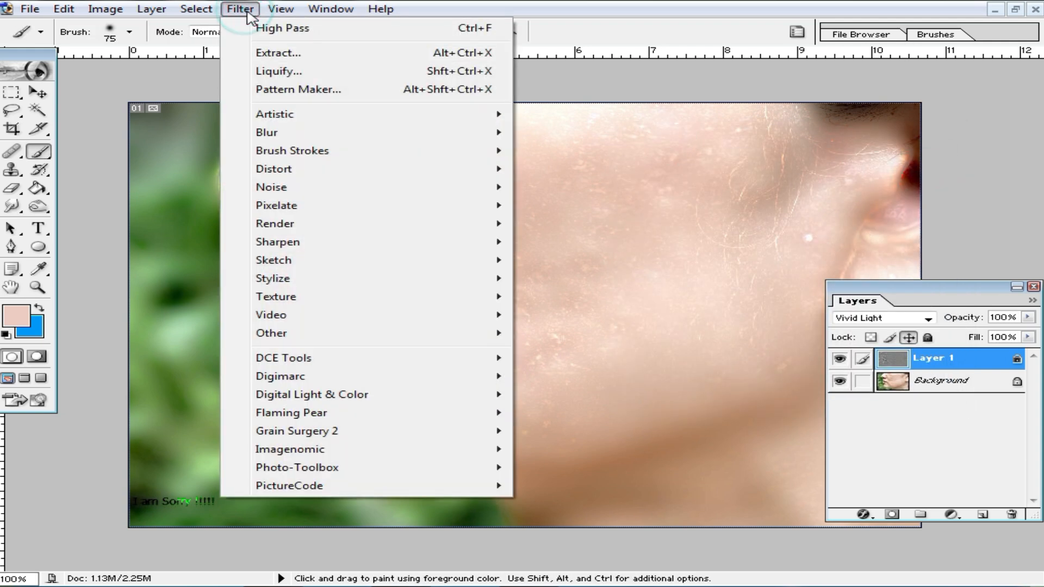
{"action": "mouse_move", "coordinate": [335, 134]}
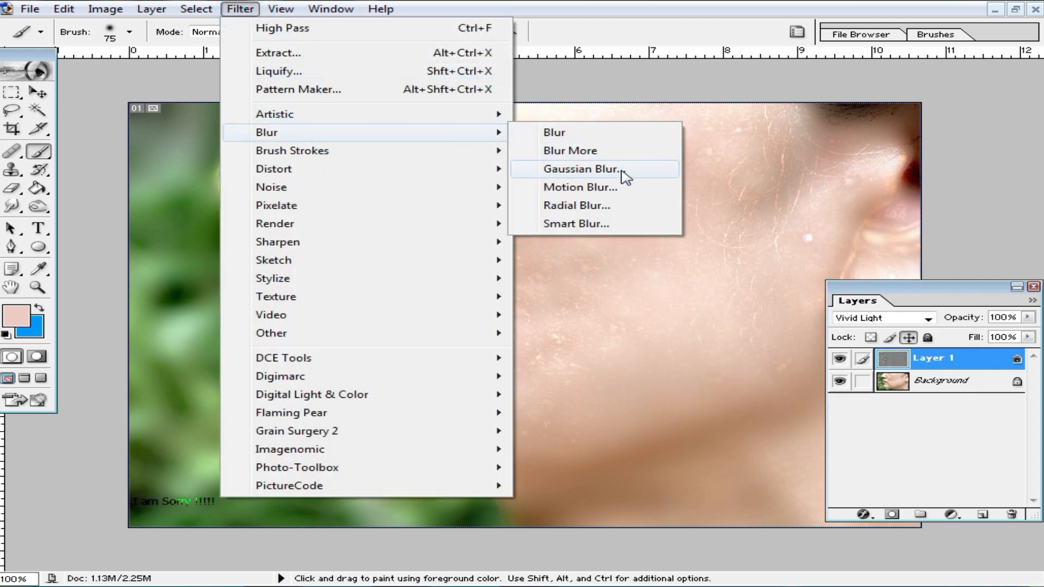
{"action": "left_click", "coordinate": [546, 168]}
{"action": "left_click", "coordinate": [906, 234]}
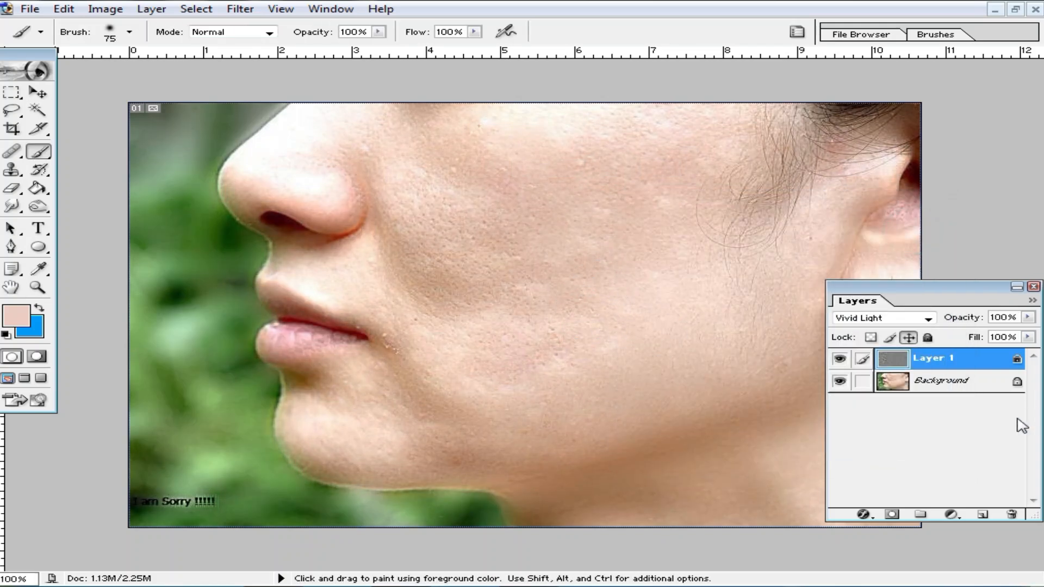
Add a layer mask to the Vivid Light layer and invert the mask to black.
{"action": "left_click", "coordinate": [893, 515]}
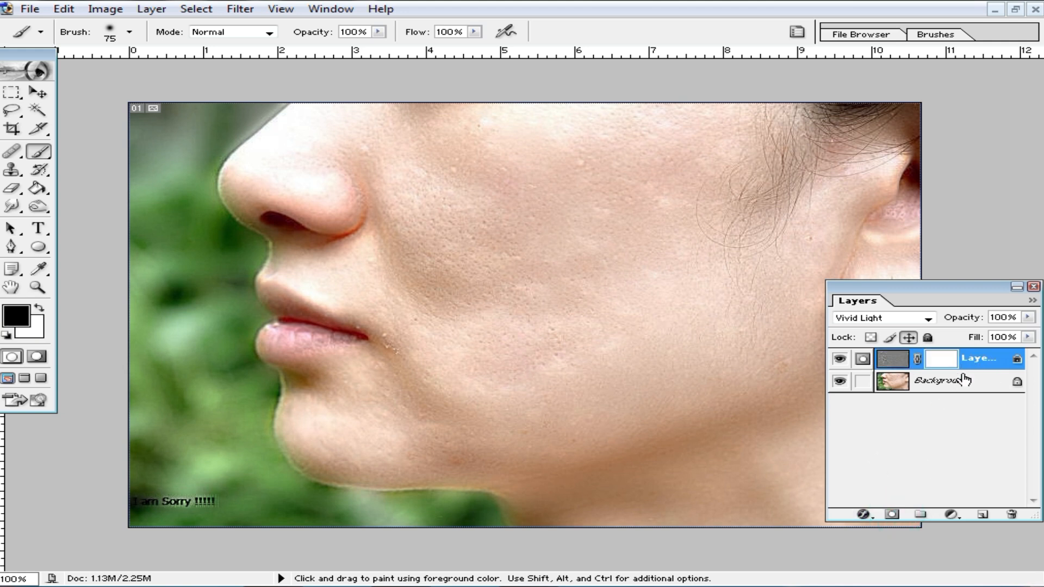
{"action": "key", "text": "ctrl+i"}
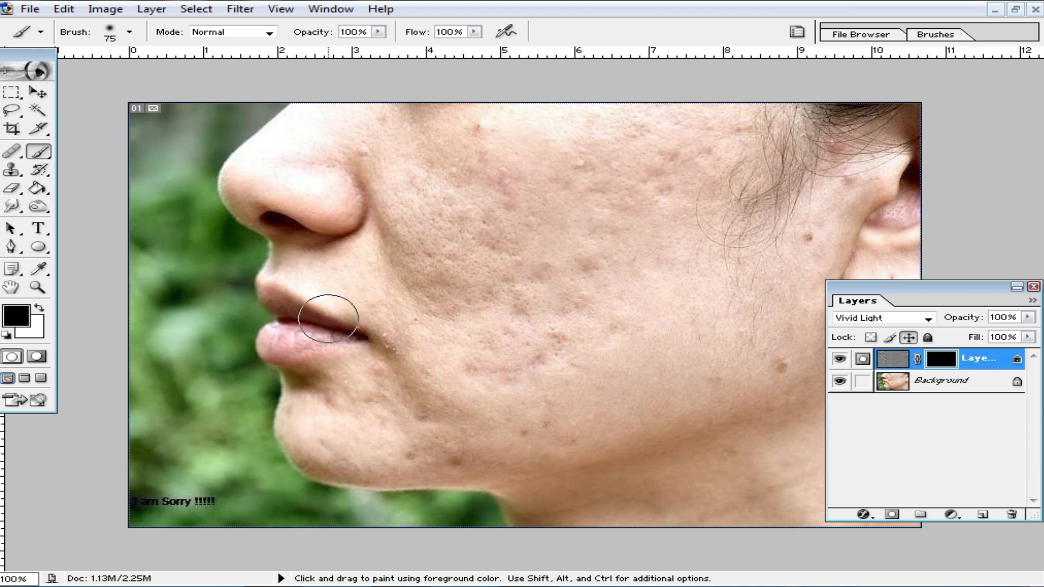
Paint white on the mask with the 75 px brush over the cheek, jaw, neck and nose to reveal the skin smoothing.
{"action": "left_click_drag", "start_coordinate": [14, 193], "coordinate": [66, 188]}
{"action": "right_click", "coordinate": [774, 316]}
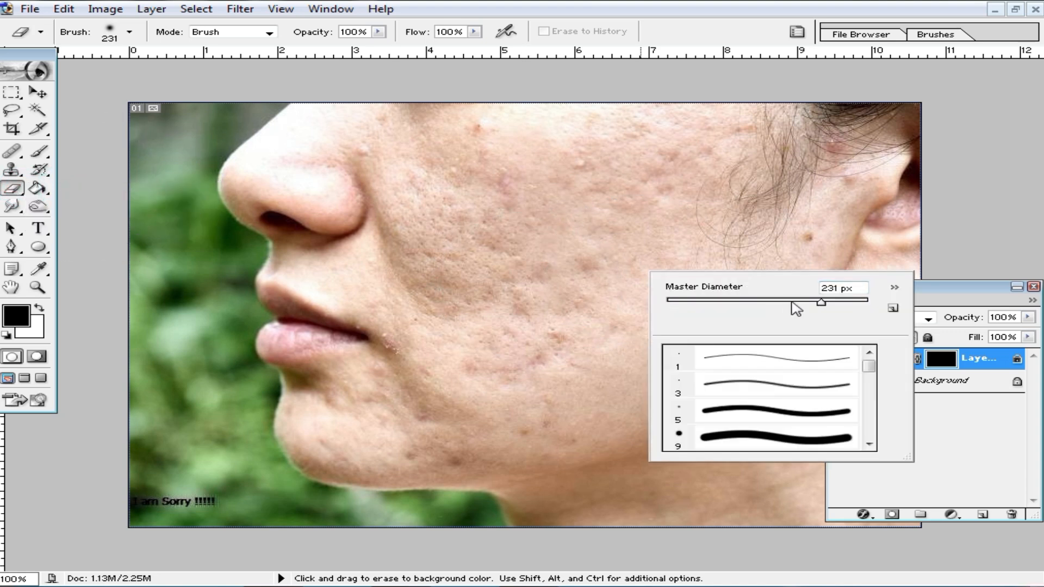
{"action": "left_click", "coordinate": [38, 153]}
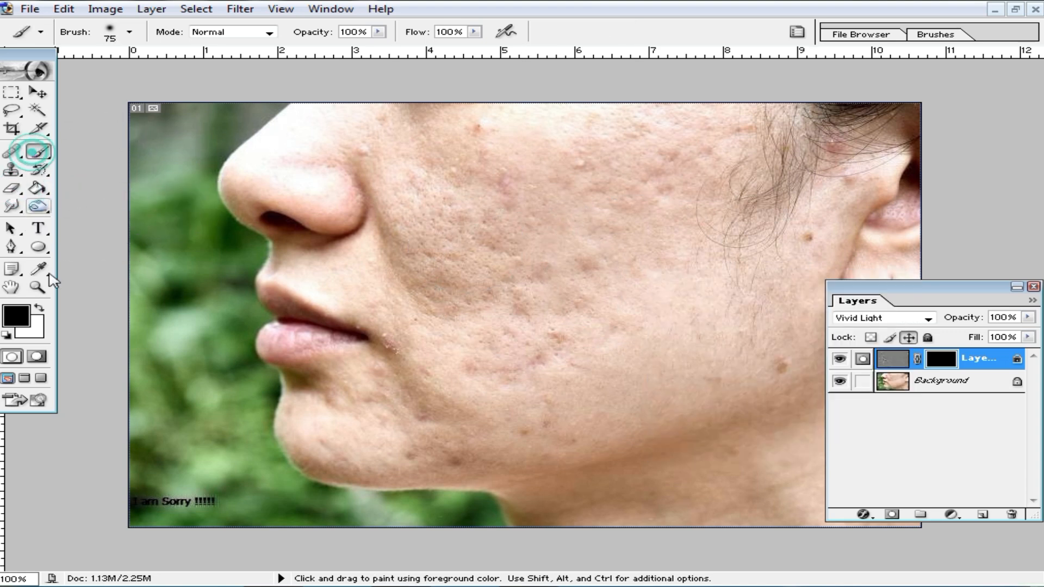
{"action": "left_click", "coordinate": [40, 308]}
{"action": "mouse_move", "coordinate": [613, 315]}
{"action": "left_mouse_down"}
{"action": "mouse_move", "coordinate": [323, 403]}
{"action": "mouse_move", "coordinate": [463, 426]}
{"action": "mouse_move", "coordinate": [430, 448]}
{"action": "mouse_move", "coordinate": [416, 434]}
{"action": "mouse_move", "coordinate": [396, 230]}
{"action": "mouse_move", "coordinate": [442, 208]}
{"action": "mouse_move", "coordinate": [550, 260]}
{"action": "mouse_move", "coordinate": [566, 108]}
{"action": "mouse_move", "coordinate": [660, 75]}
{"action": "mouse_move", "coordinate": [710, 114]}
{"action": "mouse_move", "coordinate": [749, 175]}
{"action": "mouse_move", "coordinate": [636, 291]}
{"action": "mouse_move", "coordinate": [736, 295]}
{"action": "mouse_move", "coordinate": [769, 284]}
{"action": "mouse_move", "coordinate": [799, 142]}
{"action": "mouse_move", "coordinate": [838, 191]}
{"action": "mouse_move", "coordinate": [806, 198]}
{"action": "mouse_move", "coordinate": [771, 314]}
{"action": "mouse_move", "coordinate": [428, 384]}
{"action": "mouse_move", "coordinate": [476, 409]}
{"action": "mouse_move", "coordinate": [392, 411]}
{"action": "mouse_move", "coordinate": [344, 446]}
{"action": "mouse_move", "coordinate": [414, 338]}
{"action": "left_mouse_up"}
{"action": "mouse_move", "coordinate": [513, 434]}
{"action": "left_mouse_down"}
{"action": "mouse_move", "coordinate": [764, 443]}
{"action": "mouse_move", "coordinate": [761, 451]}
{"action": "left_mouse_up"}
{"action": "scroll", "coordinate": [402, 214], "scroll_direction": "down", "scroll_amount": 2}
{"action": "left_click_drag", "start_coordinate": [415, 188], "coordinate": [348, 168]}
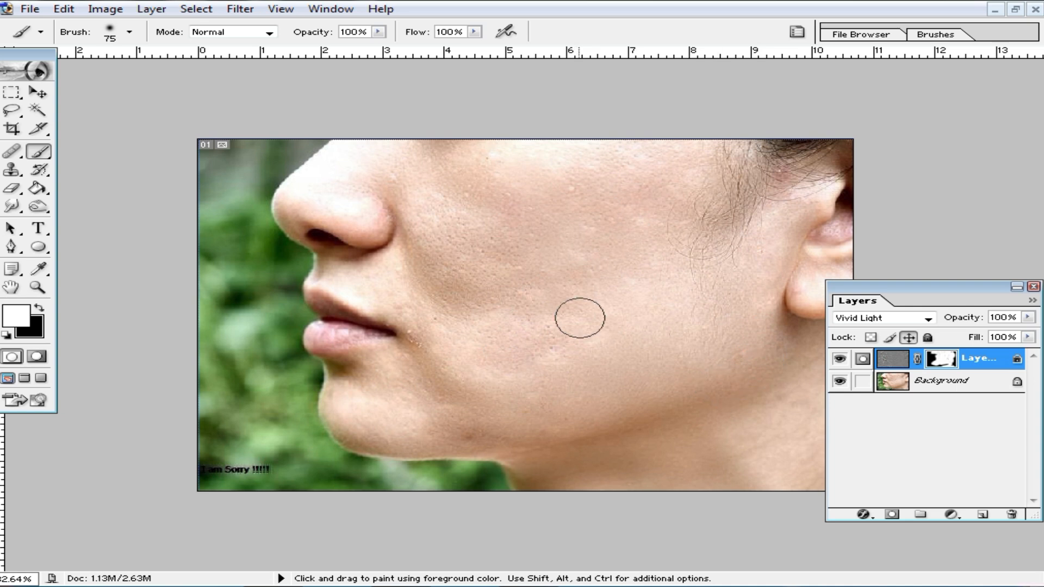
Check the smoothed cheek up close, merge the masked layer into the background, and duplicate the merged photo.
{"action": "left_click", "coordinate": [577, 289], "text": "ctrl"}
{"action": "left_click", "coordinate": [577, 288], "text": "ctrl"}
{"action": "left_click_drag", "start_coordinate": [597, 248], "coordinate": [659, 365]}
{"action": "left_click", "coordinate": [547, 266], "text": "alt"}
{"action": "left_click", "coordinate": [547, 265], "text": "alt"}
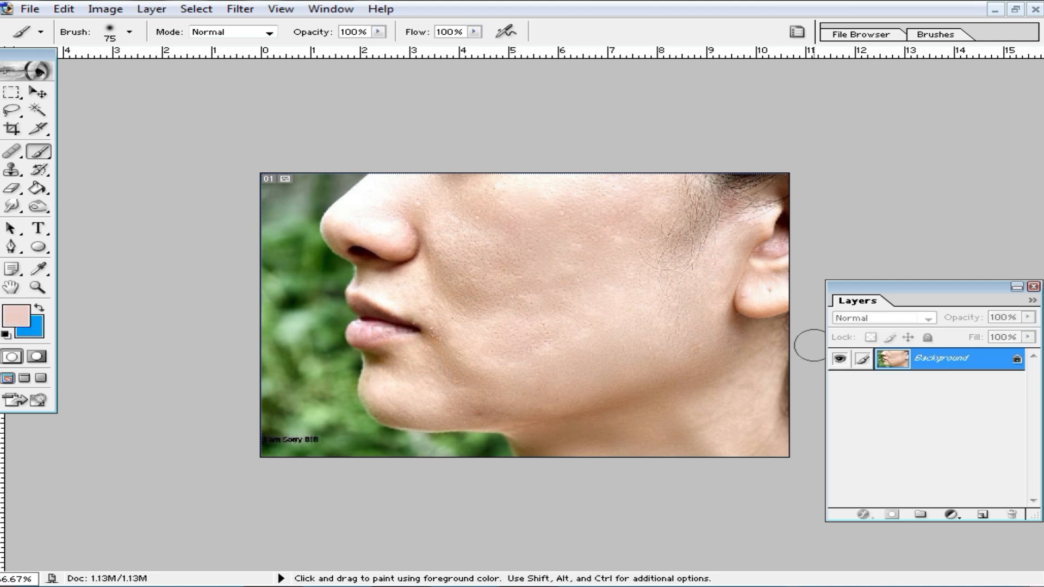
{"action": "key", "text": "ctrl"}
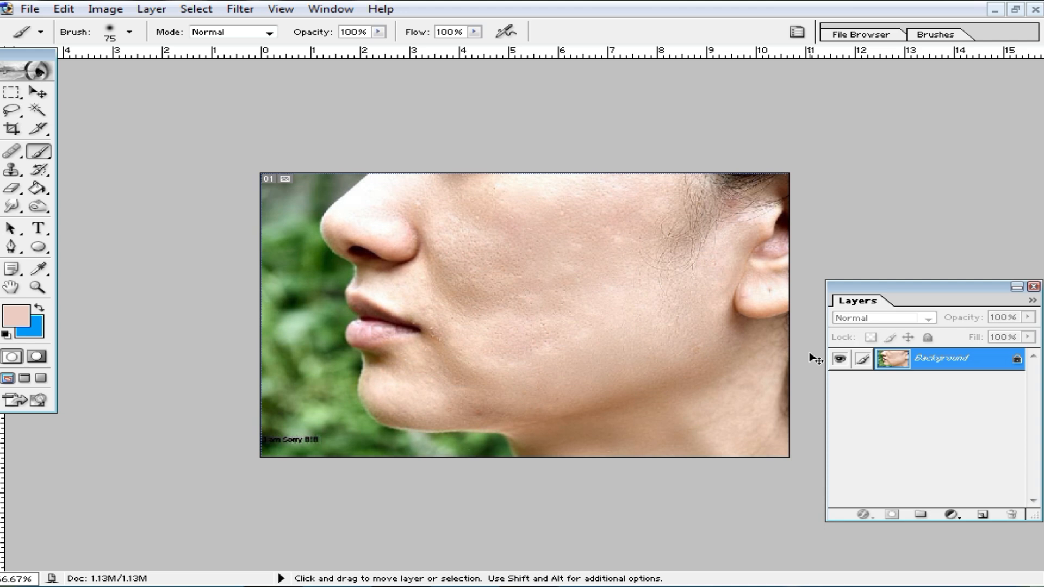
{"action": "key", "text": "ctrl+j"}
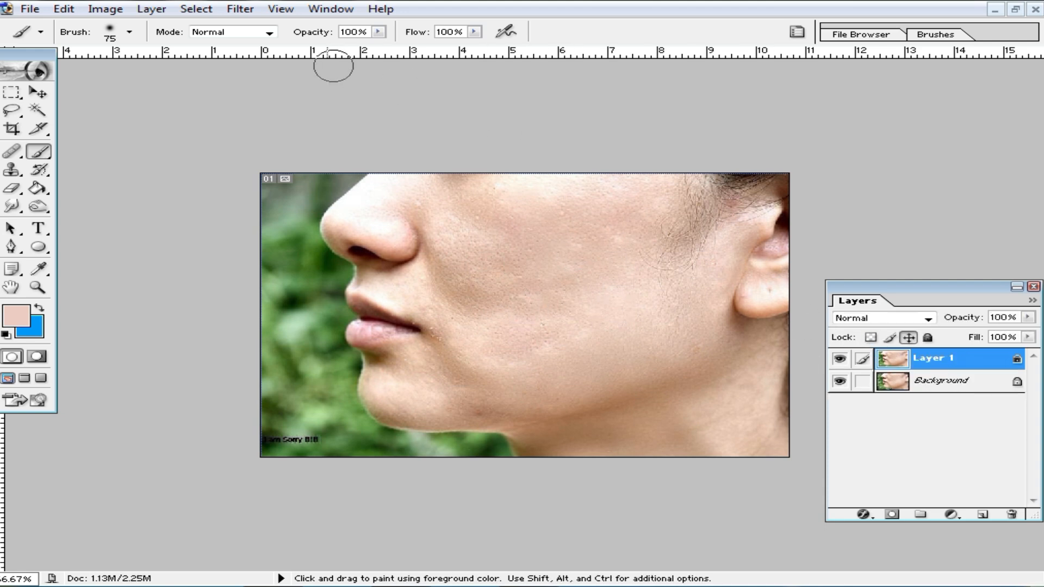
Apply a Gaussian Blur with a radius of 13.7 pixels to the new duplicate layer.
{"action": "left_click", "coordinate": [240, 9]}
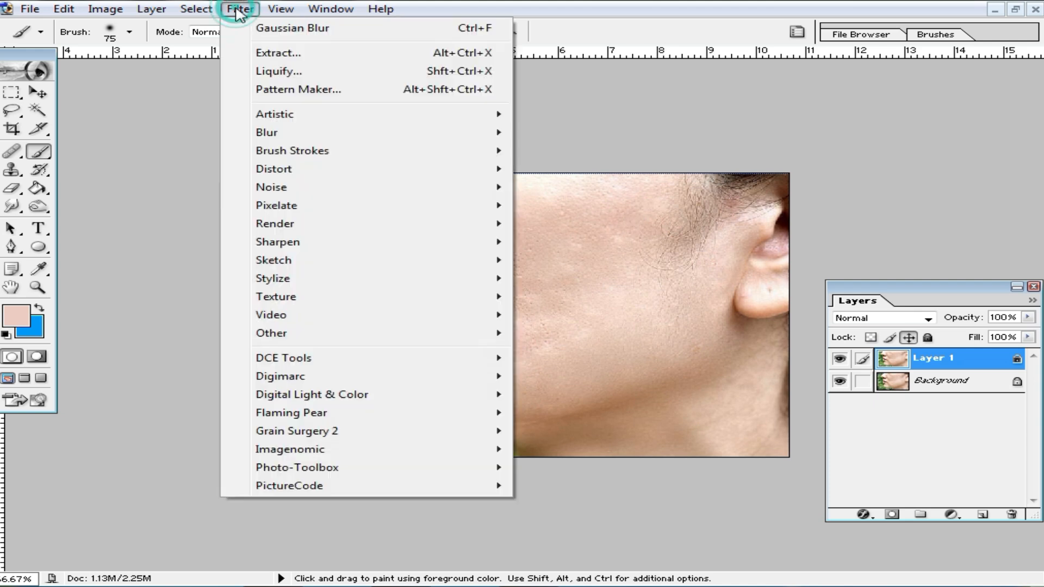
{"action": "left_click", "coordinate": [316, 133]}
{"action": "left_click", "coordinate": [619, 170]}
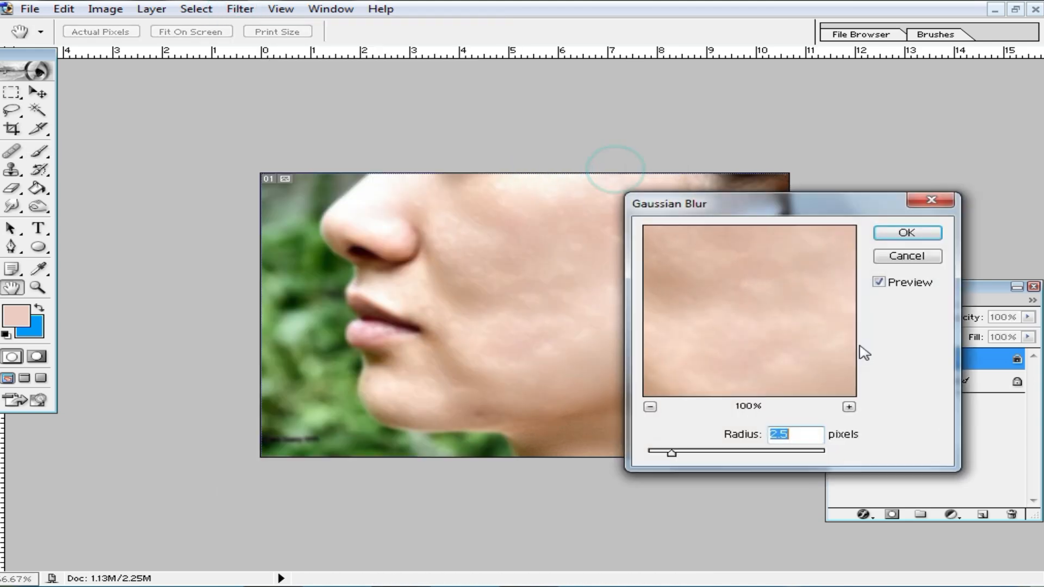
{"action": "left_click_drag", "start_coordinate": [676, 451], "coordinate": [726, 454]}
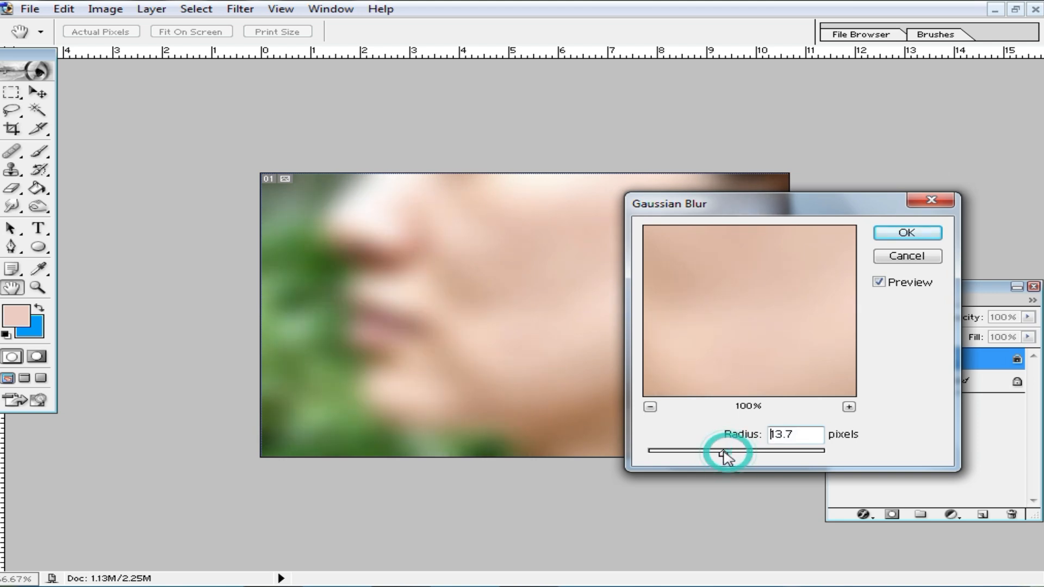
{"action": "left_click", "coordinate": [906, 233]}
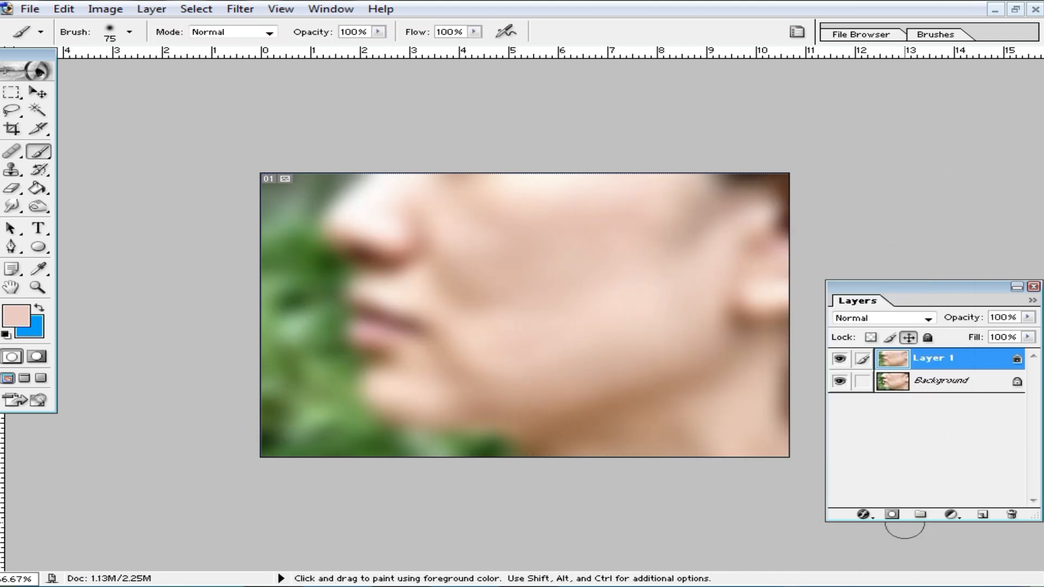
Add a layer mask to the blurred layer and invert the mask to black.
{"action": "left_click", "coordinate": [897, 516]}
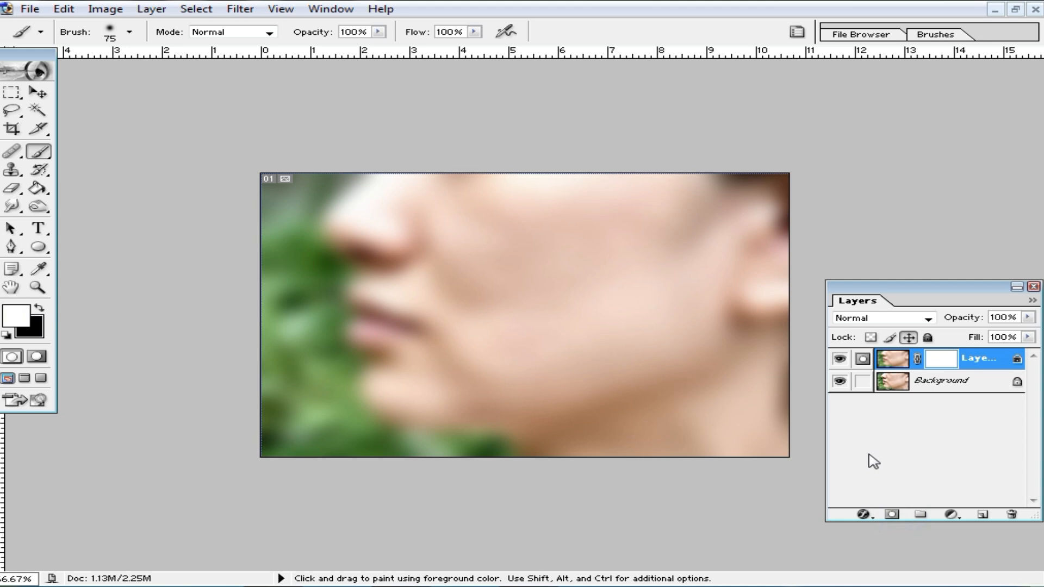
{"action": "key", "text": "ctrl+i"}
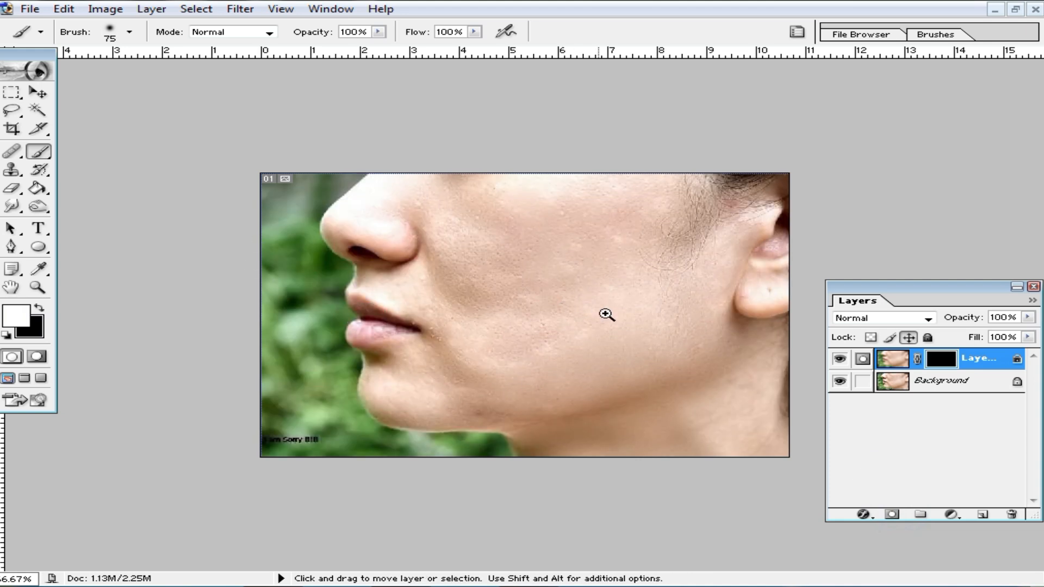
Paint white on the blurred layer's mask across the cheek, enlarging the brush to 182 px for broader coverage.
{"action": "left_click", "coordinate": [606, 308]}
{"action": "mouse_move", "coordinate": [603, 246]}
{"action": "left_mouse_down"}
{"action": "mouse_move", "coordinate": [681, 145]}
{"action": "mouse_move", "coordinate": [684, 307]}
{"action": "mouse_move", "coordinate": [700, 328]}
{"action": "mouse_move", "coordinate": [746, 281]}
{"action": "mouse_move", "coordinate": [724, 345]}
{"action": "mouse_move", "coordinate": [637, 384]}
{"action": "mouse_move", "coordinate": [517, 416]}
{"action": "mouse_move", "coordinate": [513, 396]}
{"action": "mouse_move", "coordinate": [554, 387]}
{"action": "mouse_move", "coordinate": [539, 483]}
{"action": "left_mouse_up"}
{"action": "right_click", "coordinate": [660, 323]}
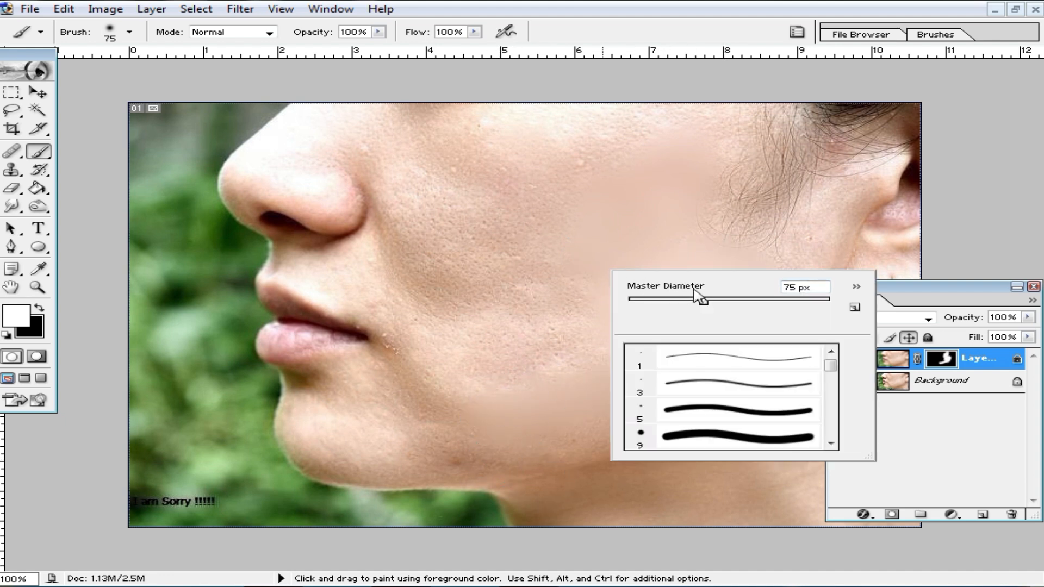
{"action": "left_click_drag", "start_coordinate": [733, 300], "coordinate": [766, 299]}
{"action": "left_click", "coordinate": [540, 193]}
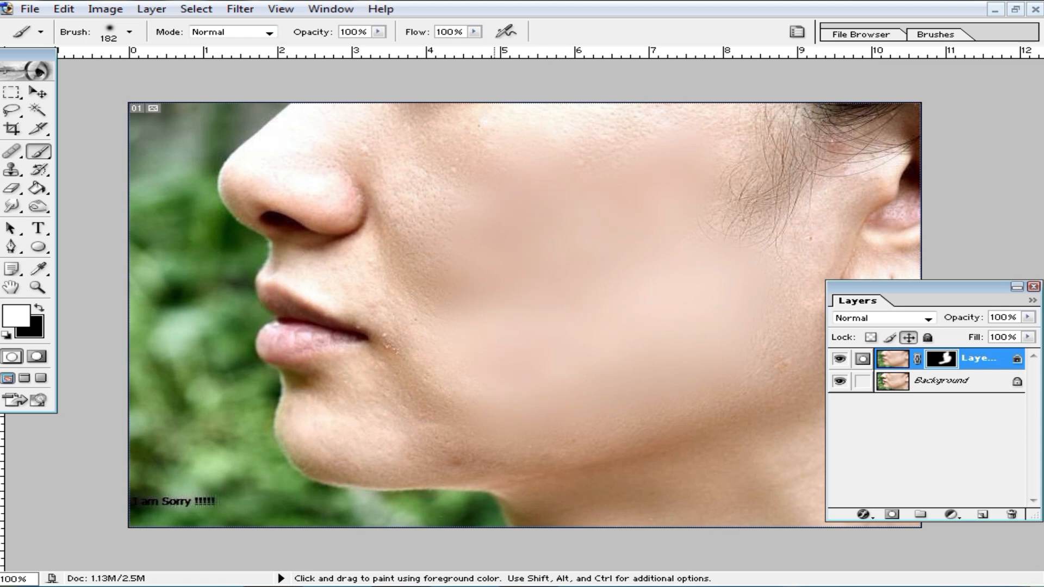
{"action": "mouse_move", "coordinate": [419, 154]}
{"action": "left_mouse_down"}
{"action": "mouse_move", "coordinate": [588, 149]}
{"action": "mouse_move", "coordinate": [585, 170]}
{"action": "mouse_move", "coordinate": [635, 224]}
{"action": "mouse_move", "coordinate": [693, 115]}
{"action": "mouse_move", "coordinate": [702, 233]}
{"action": "mouse_move", "coordinate": [746, 273]}
{"action": "mouse_move", "coordinate": [743, 333]}
{"action": "mouse_move", "coordinate": [701, 374]}
{"action": "mouse_move", "coordinate": [531, 411]}
{"action": "mouse_move", "coordinate": [674, 328]}
{"action": "left_mouse_up"}
Reduce the brush to 95 px and paint the blur onto the mouth area, chin, jaw, neck and nose.
{"action": "right_click", "coordinate": [680, 328]}
{"action": "left_click", "coordinate": [794, 360]}
{"action": "left_click", "coordinate": [426, 371]}
{"action": "left_click_drag", "start_coordinate": [405, 371], "coordinate": [470, 433]}
{"action": "mouse_move", "coordinate": [405, 290]}
{"action": "left_mouse_down"}
{"action": "mouse_move", "coordinate": [462, 228]}
{"action": "mouse_move", "coordinate": [343, 168]}
{"action": "mouse_move", "coordinate": [562, 181]}
{"action": "left_mouse_up"}
{"action": "mouse_move", "coordinate": [793, 429]}
{"action": "left_mouse_down"}
{"action": "mouse_move", "coordinate": [760, 499]}
{"action": "mouse_move", "coordinate": [612, 512]}
{"action": "mouse_move", "coordinate": [652, 565]}
{"action": "left_mouse_up"}
{"action": "mouse_move", "coordinate": [750, 161]}
{"action": "left_mouse_down"}
{"action": "mouse_move", "coordinate": [663, 121]}
{"action": "mouse_move", "coordinate": [473, 273]}
{"action": "mouse_move", "coordinate": [324, 262]}
{"action": "left_mouse_up"}
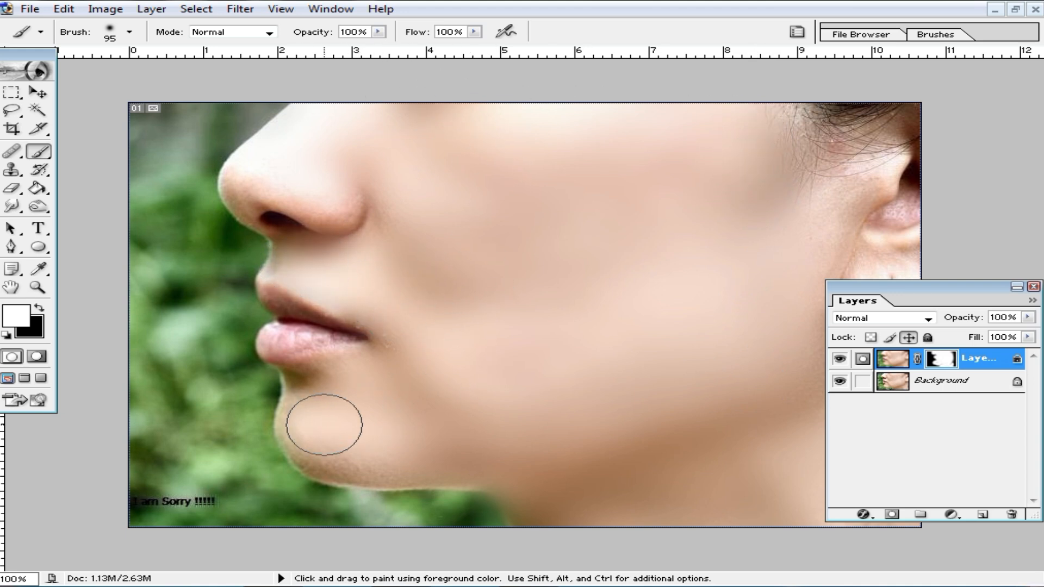
{"action": "mouse_move", "coordinate": [419, 175]}
{"action": "left_mouse_down"}
{"action": "mouse_move", "coordinate": [426, 229]}
{"action": "mouse_move", "coordinate": [263, 168]}
{"action": "left_mouse_up"}
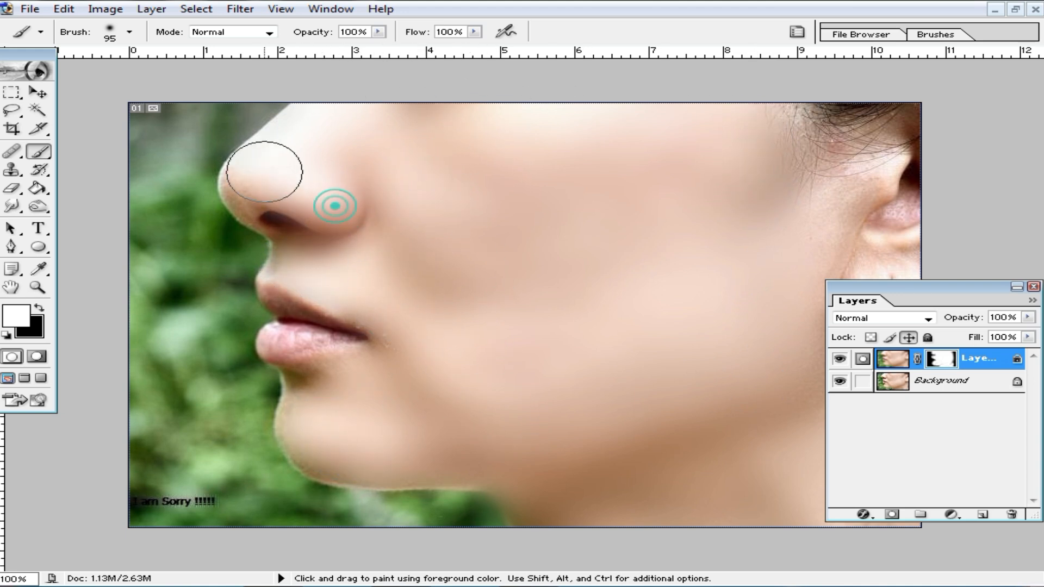
Lower the blurred layer's fill to 62% so some natural skin texture shows through.
{"action": "left_click_drag", "start_coordinate": [1029, 341], "coordinate": [1006, 356]}
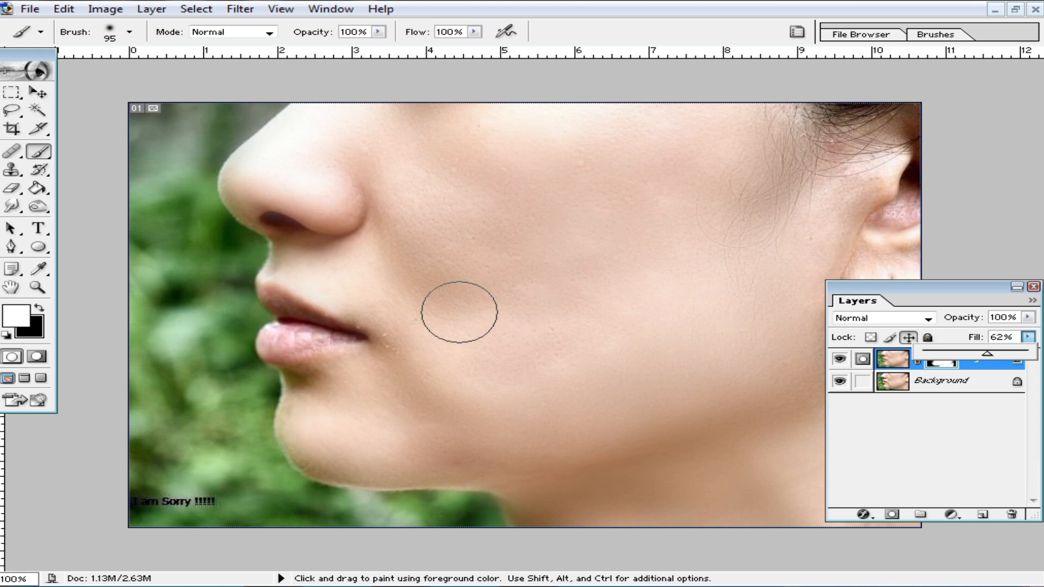
{"action": "scroll", "coordinate": [533, 304], "scroll_direction": "down", "scroll_amount": 3}
{"action": "scroll", "coordinate": [680, 310], "scroll_direction": "up", "scroll_amount": 1}
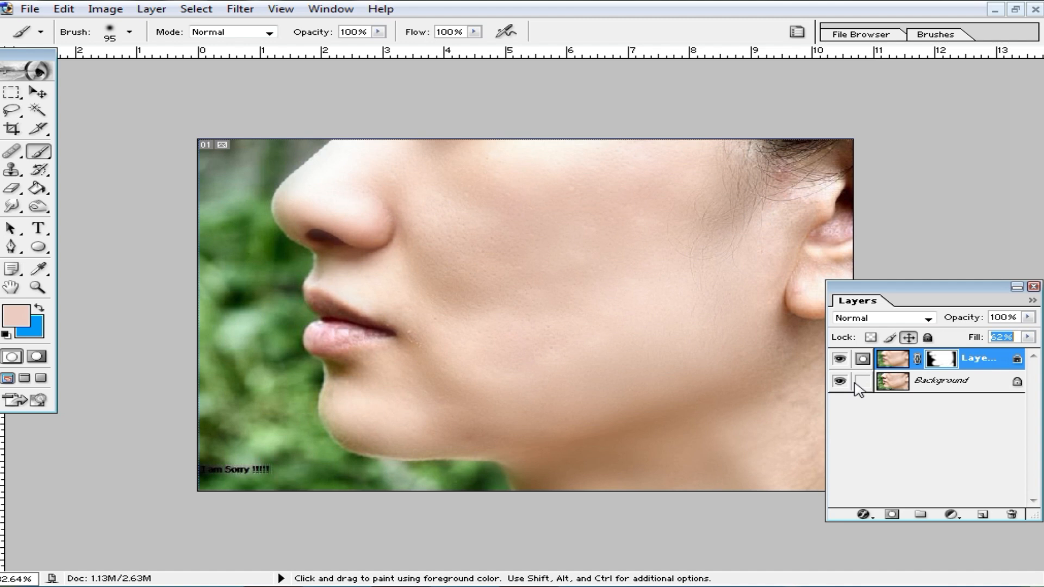
Merge the blurred layer into the background and inspect the retouched cheek up close.
{"action": "key", "text": "ctrl+e"}
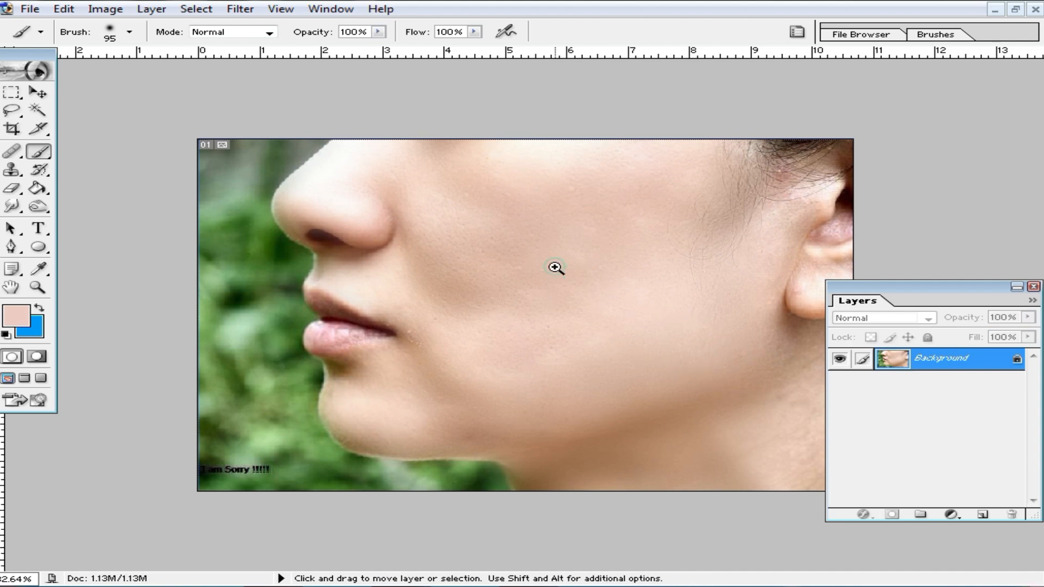
{"action": "left_click", "coordinate": [554, 267], "text": "ctrl"}
{"action": "left_click", "coordinate": [554, 267], "text": "ctrl"}
{"action": "left_click_drag", "start_coordinate": [650, 229], "coordinate": [533, 412]}
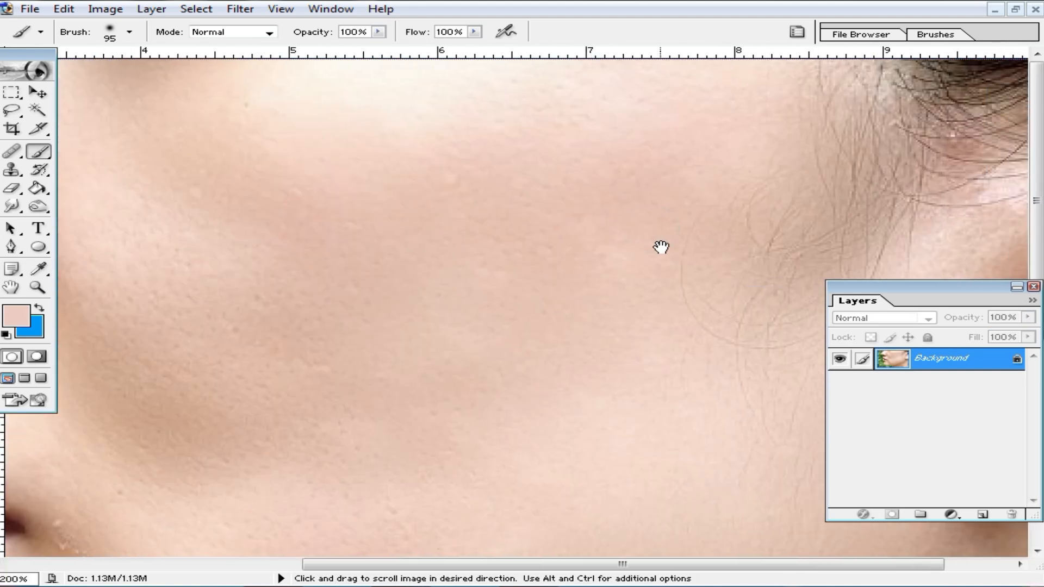
{"action": "left_click", "coordinate": [655, 250], "text": "alt"}
{"action": "left_click", "coordinate": [655, 250], "text": "alt"}
Open the photo Untitled-1 copy.jpg from the desktop folder to retouch a second face.
{"action": "left_click", "coordinate": [1014, 10]}
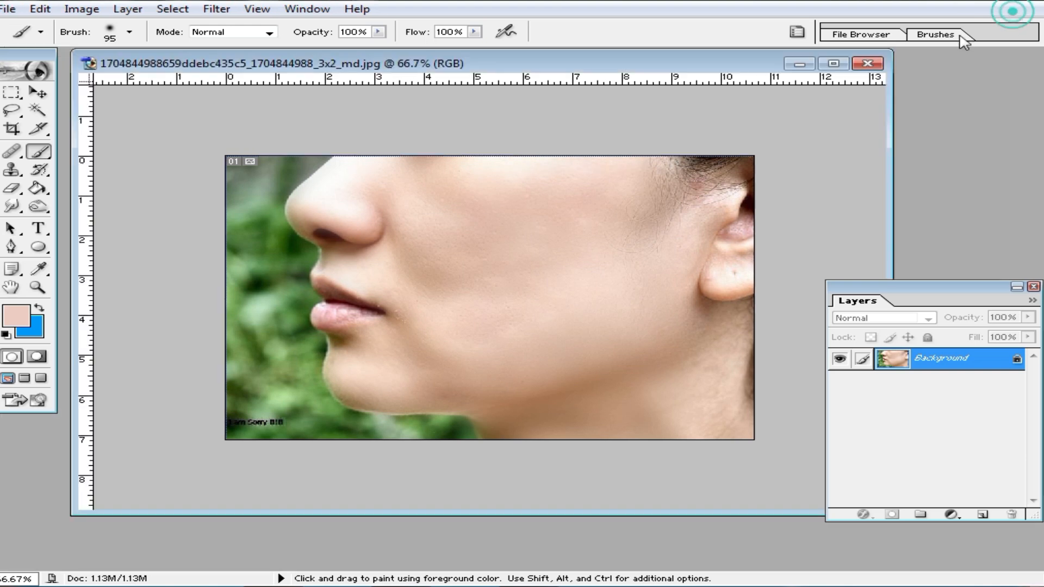
{"action": "double_click", "coordinate": [971, 158]}
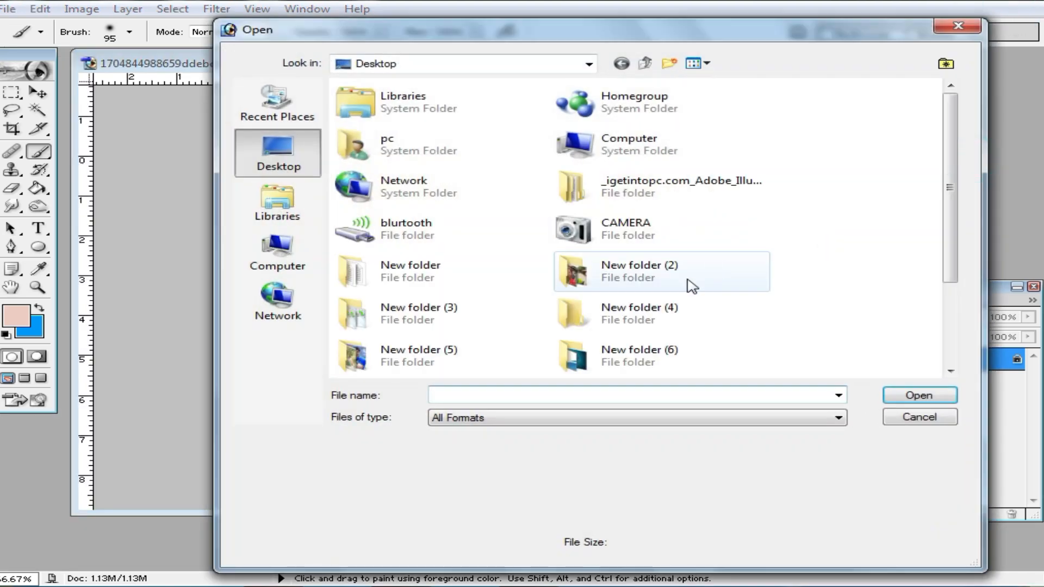
{"action": "double_click", "coordinate": [606, 288]}
{"action": "scroll", "coordinate": [719, 347], "scroll_direction": "down", "scroll_amount": 10}
{"action": "double_click", "coordinate": [719, 346]}
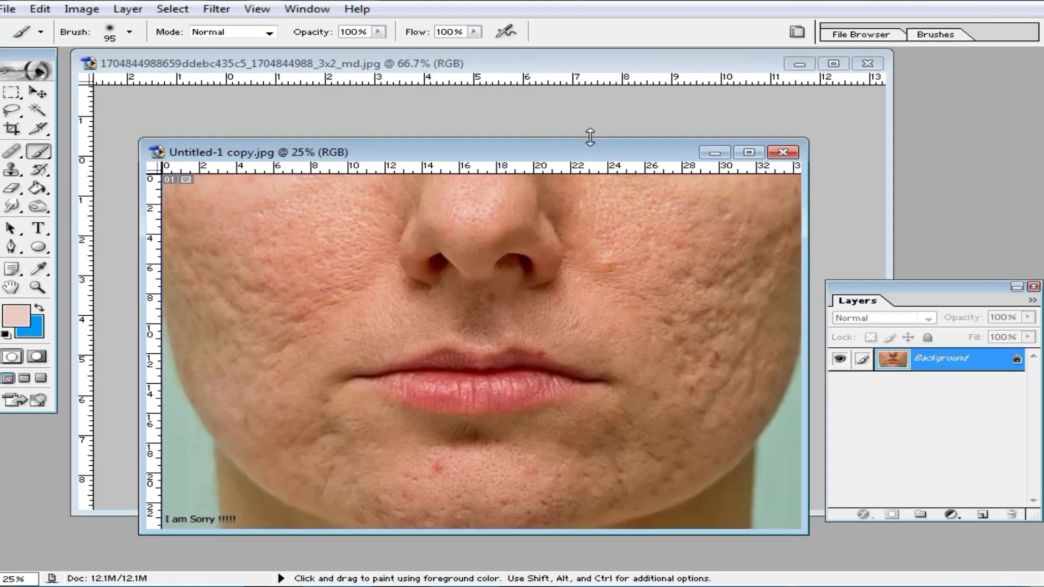
Save the retouched side-profile photo as tyuy.jpg and close it.
{"action": "left_click", "coordinate": [848, 66]}
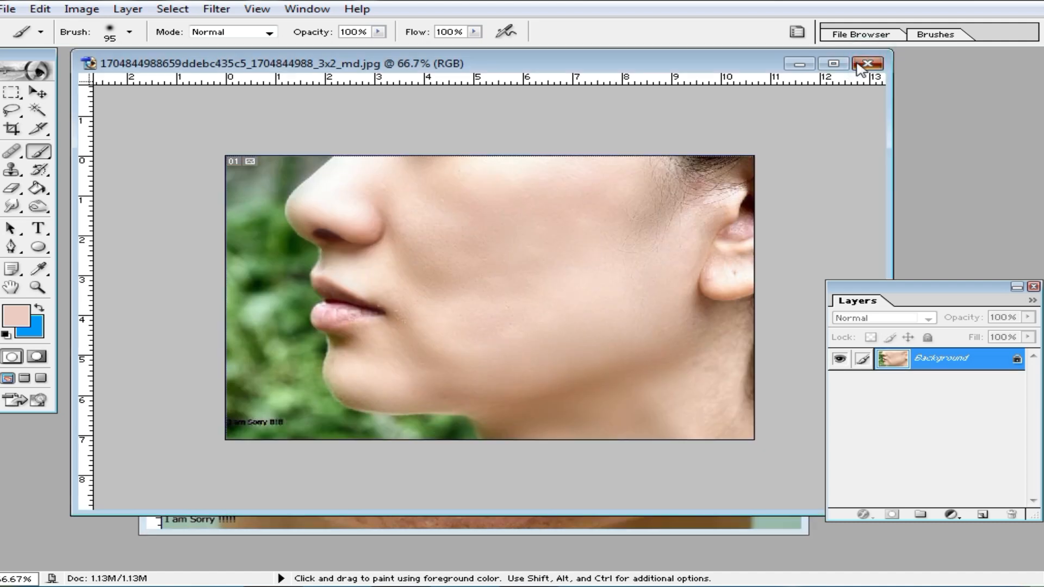
{"action": "left_click", "coordinate": [868, 64]}
{"action": "left_click", "coordinate": [599, 232]}
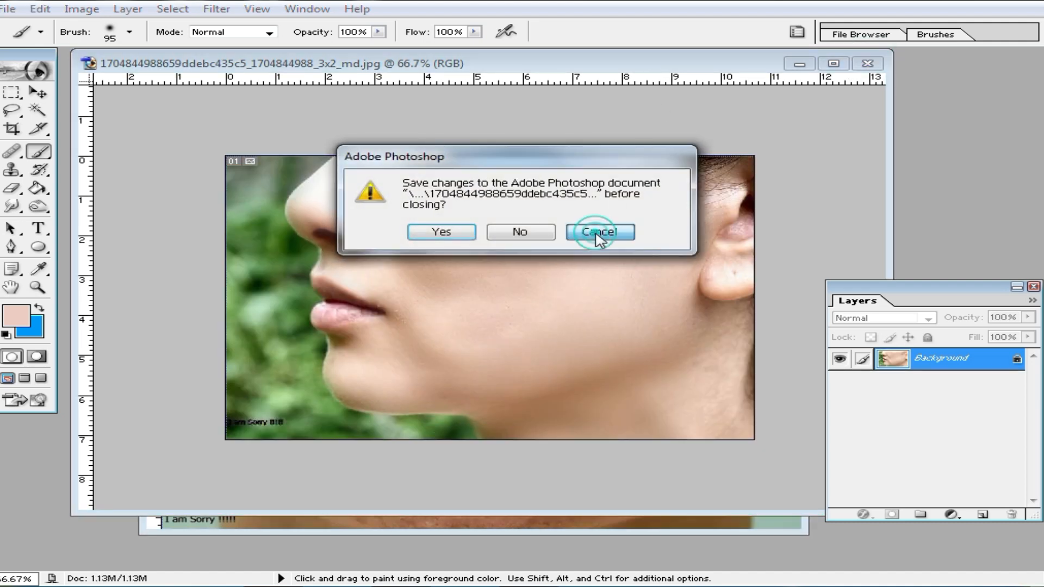
{"action": "key", "text": "ctrl+shift+s"}
{"action": "type", "text": "tyuy"}
{"action": "left_click", "coordinate": [935, 346]}
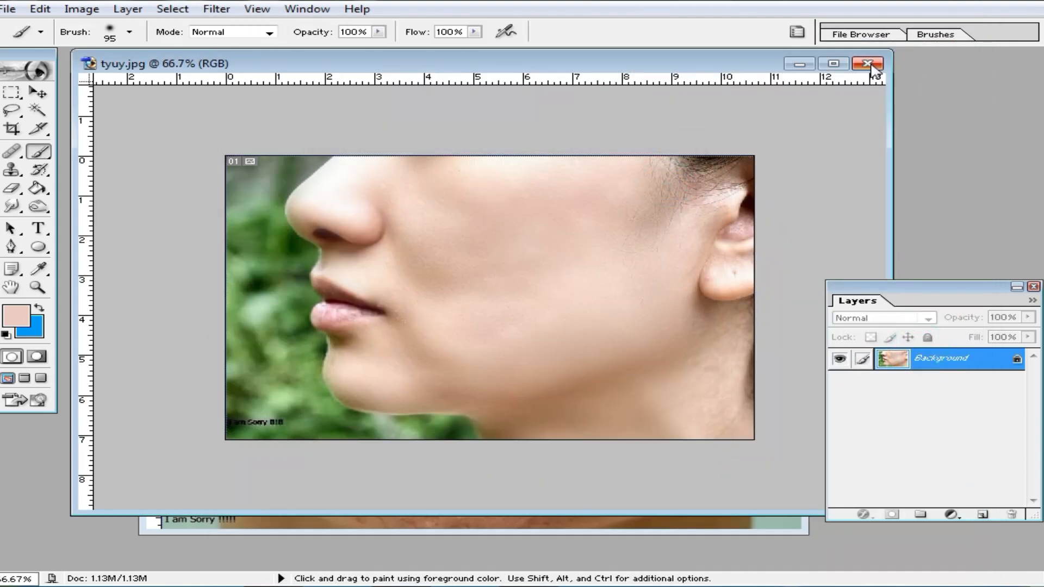
{"action": "left_click", "coordinate": [868, 64]}
Maximize the acne-scarred face photo, duplicate its background layer and invert the copy's colors.
{"action": "double_click", "coordinate": [595, 154]}
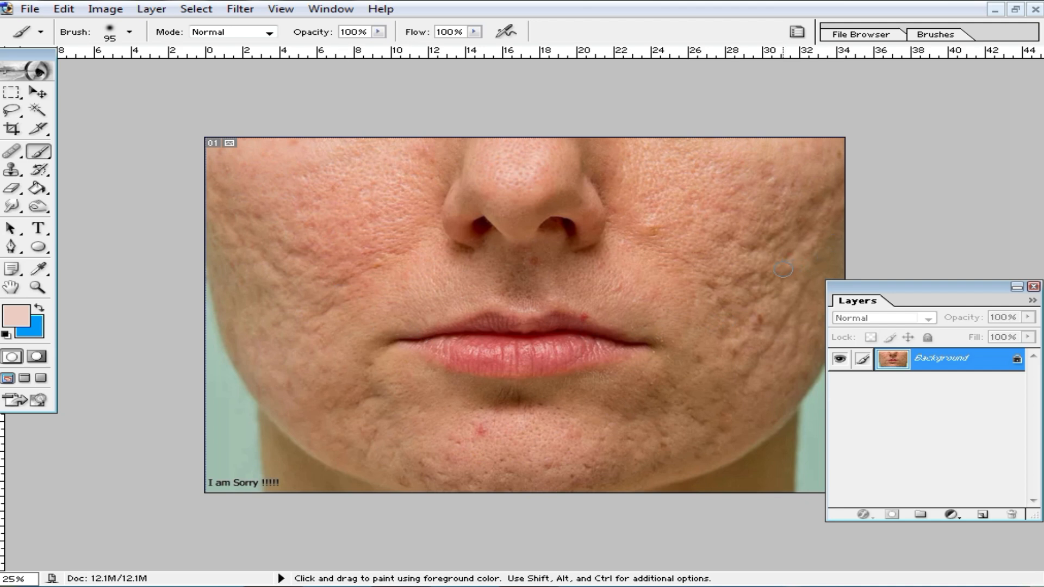
{"action": "key", "text": "ctrl"}
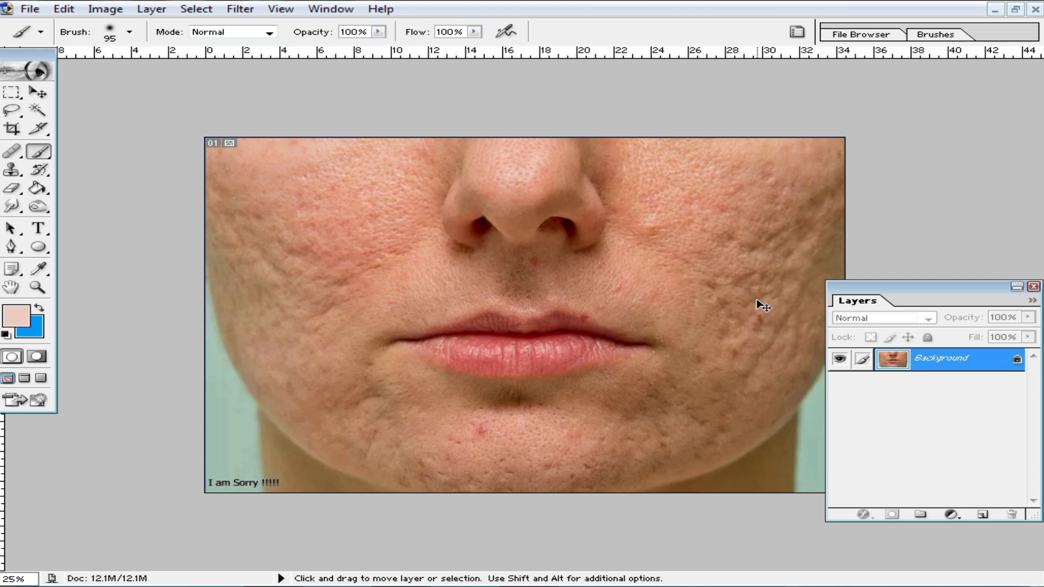
{"action": "key", "text": "ctrl+j"}
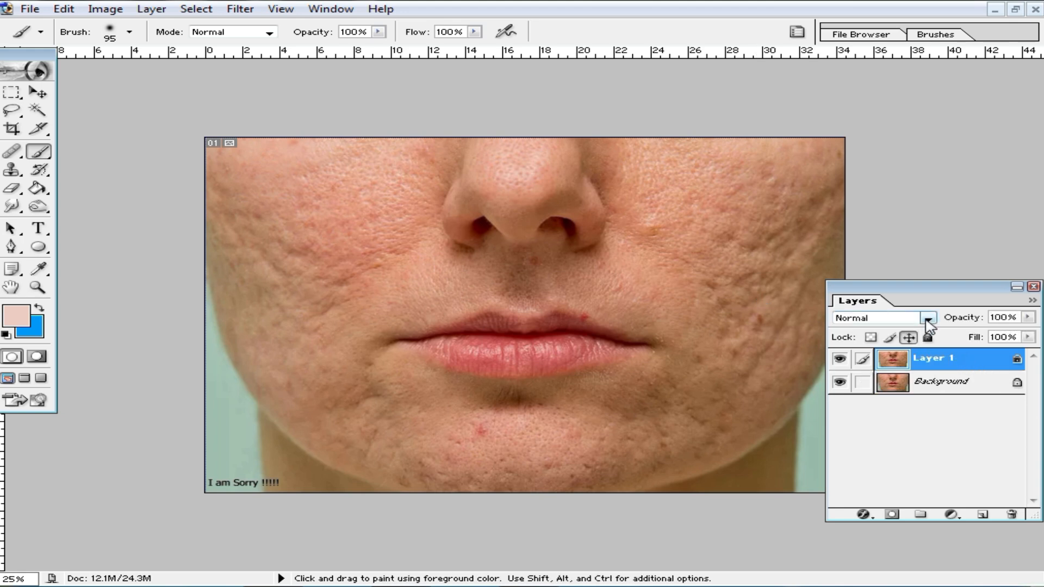
{"action": "key", "text": "ctrl+i"}
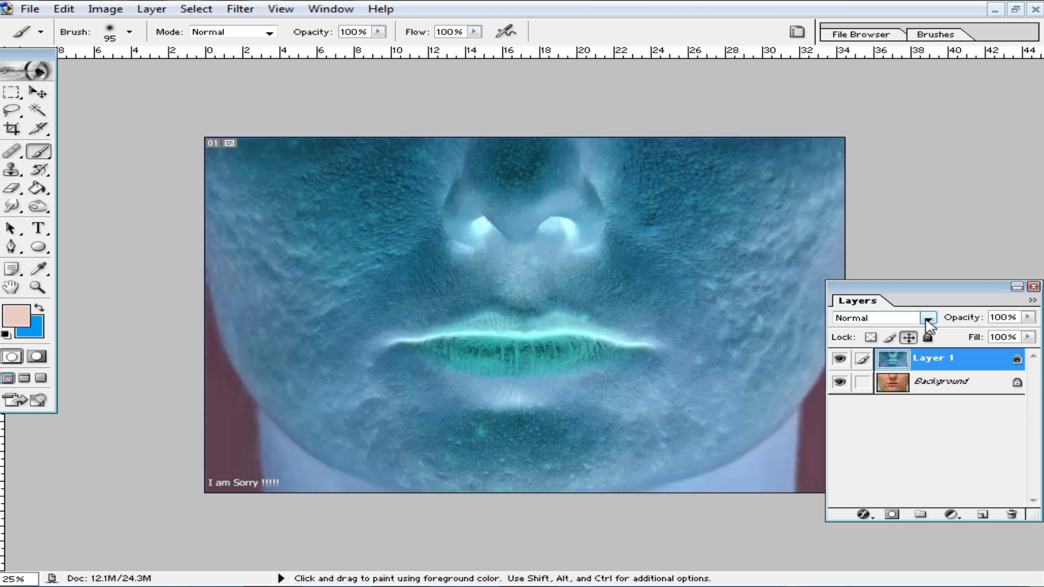
Set the inverted layer's blend mode to Hard Light and apply a High Pass filter with a 36-pixel radius.
{"action": "left_click", "coordinate": [927, 318]}
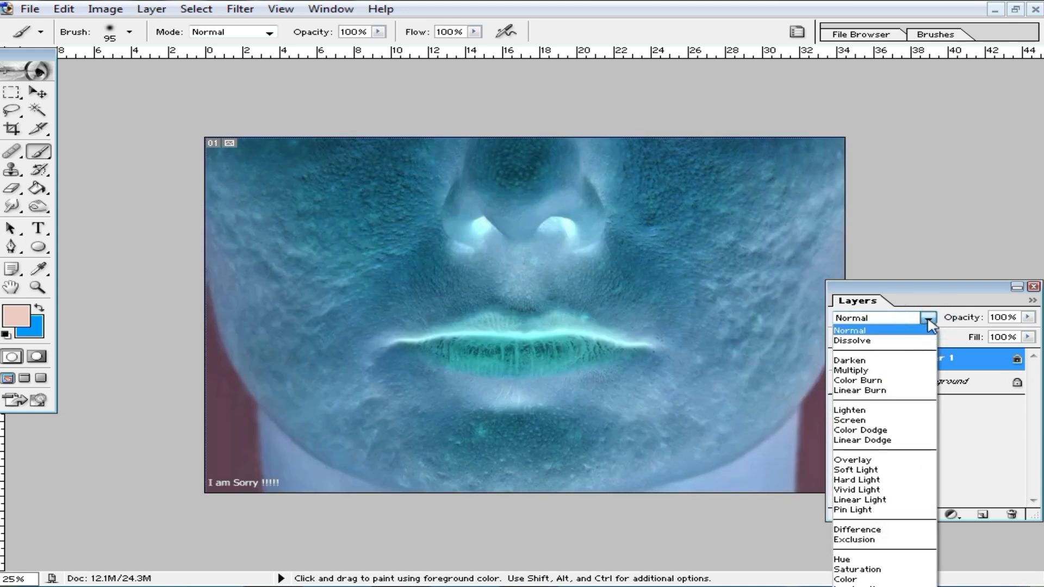
{"action": "left_click", "coordinate": [877, 480]}
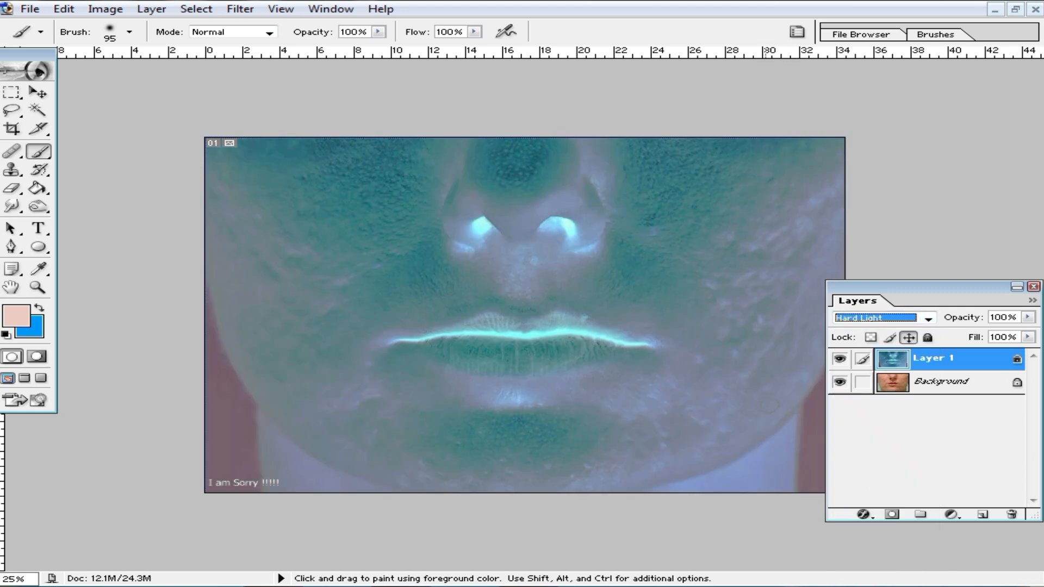
{"action": "left_click", "coordinate": [243, 11]}
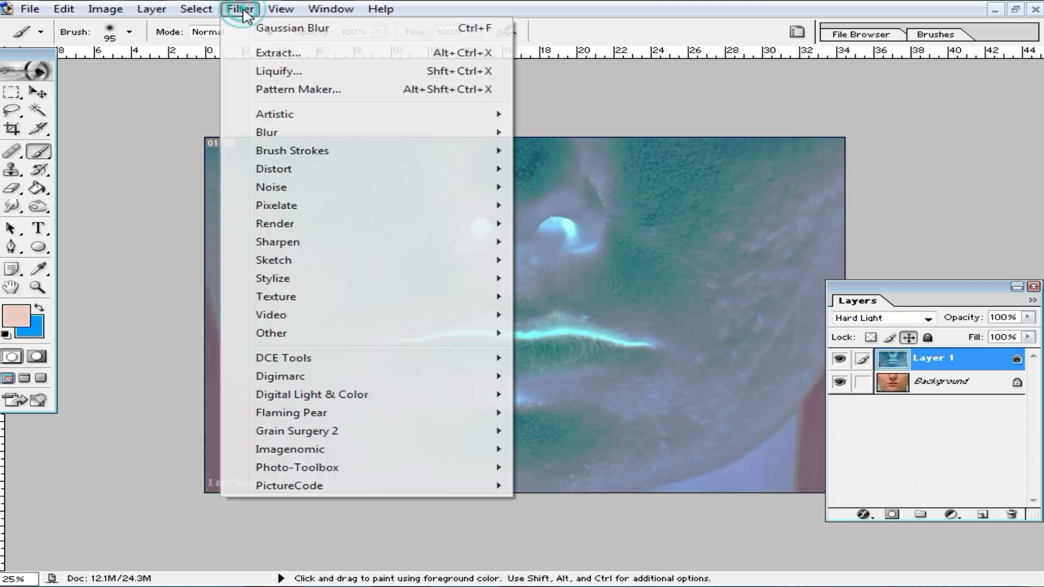
{"action": "mouse_move", "coordinate": [278, 337]}
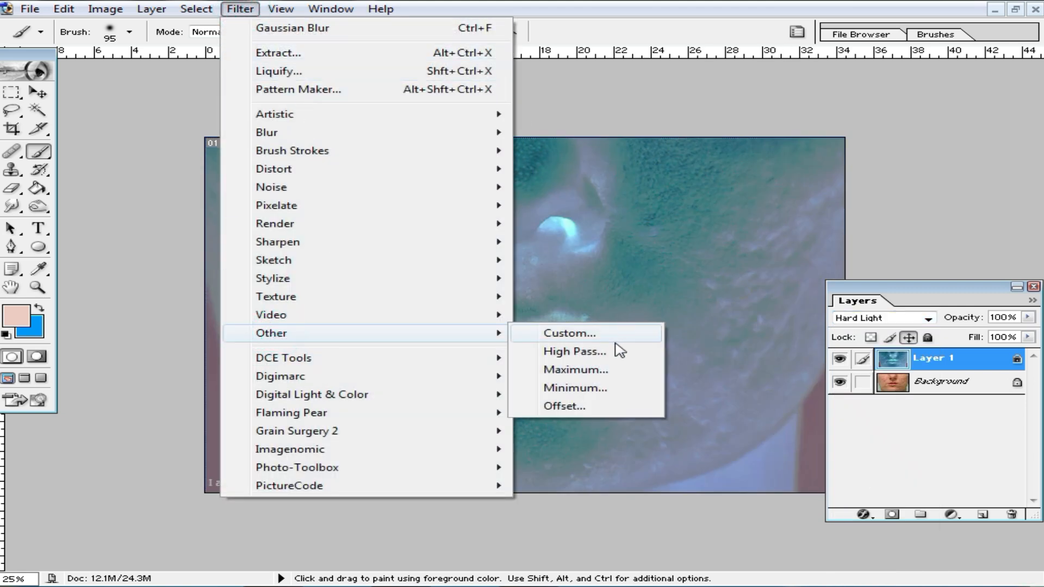
{"action": "left_click", "coordinate": [617, 350]}
{"action": "left_click", "coordinate": [734, 390]}
{"action": "left_click_drag", "start_coordinate": [734, 390], "coordinate": [740, 390]}
{"action": "left_click_drag", "start_coordinate": [740, 396], "coordinate": [742, 397]}
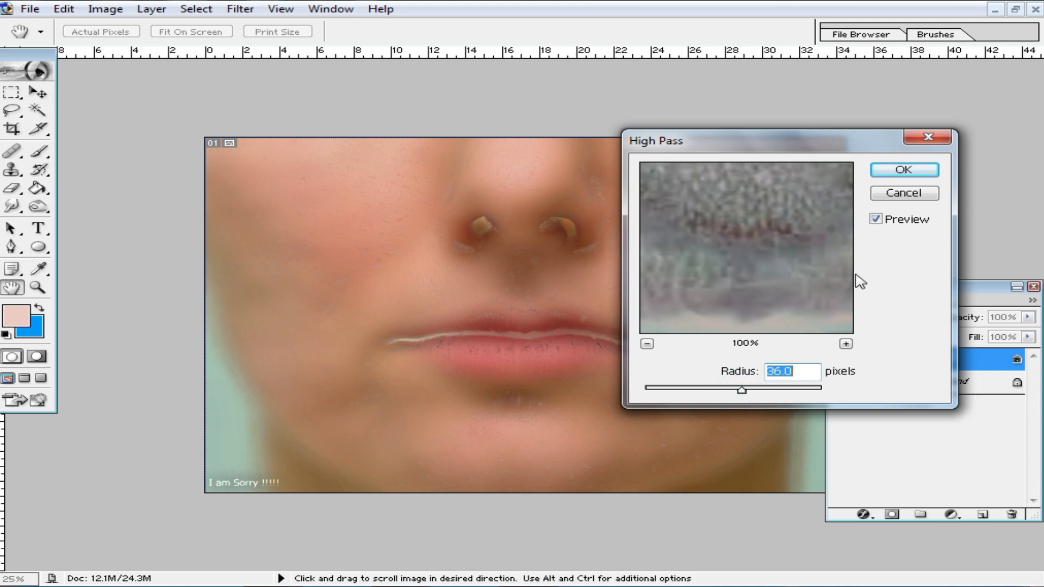
{"action": "left_click", "coordinate": [903, 170]}
{"action": "key", "text": "b"}
Apply a Gaussian Blur with a radius of 5.8 pixels to the High Pass layer.
{"action": "left_click", "coordinate": [236, 9]}
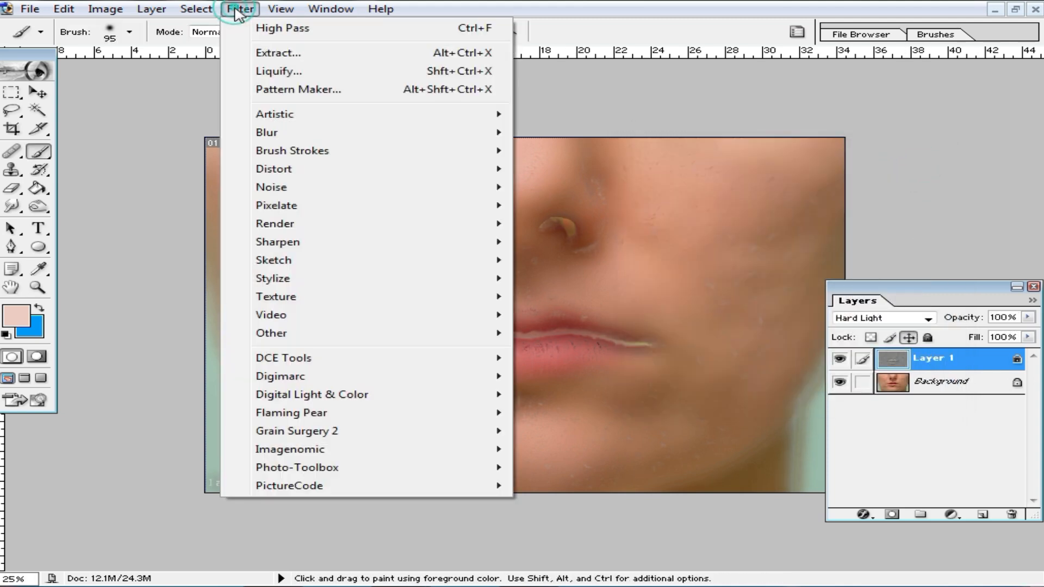
{"action": "mouse_move", "coordinate": [304, 135]}
{"action": "left_click", "coordinate": [600, 170]}
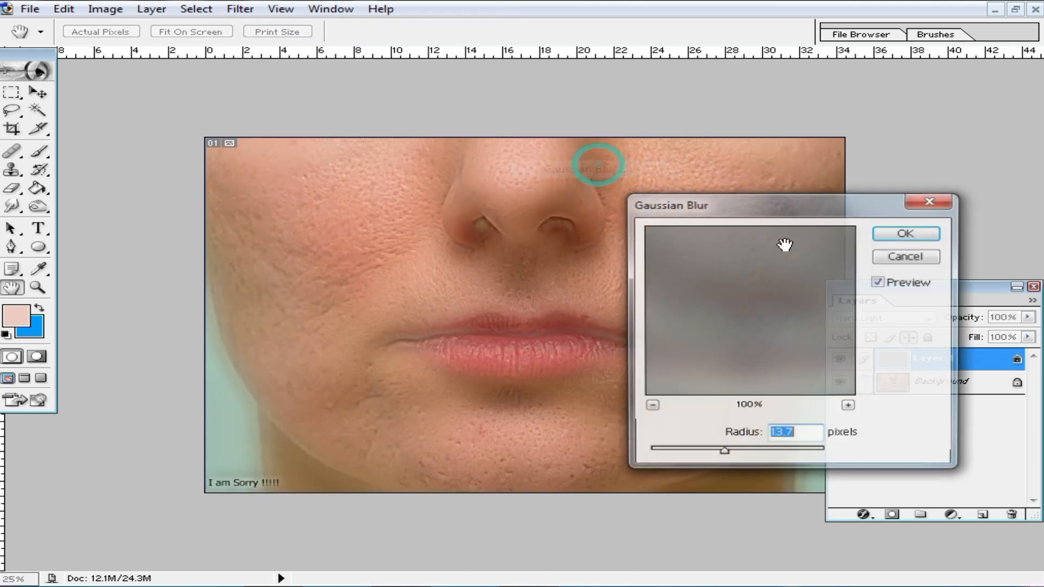
{"action": "left_click_drag", "start_coordinate": [727, 457], "coordinate": [706, 455]}
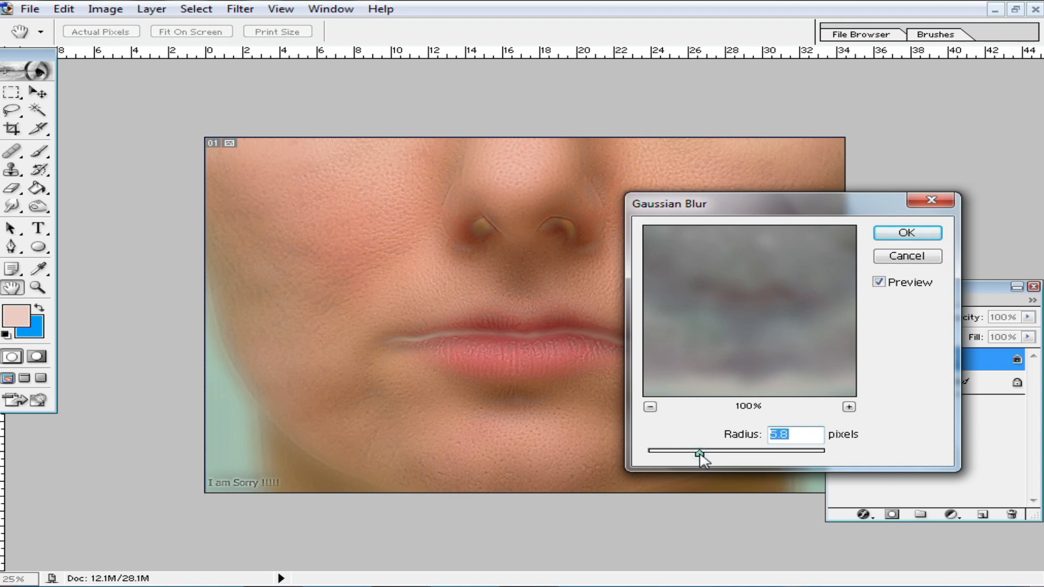
{"action": "left_click", "coordinate": [905, 232]}
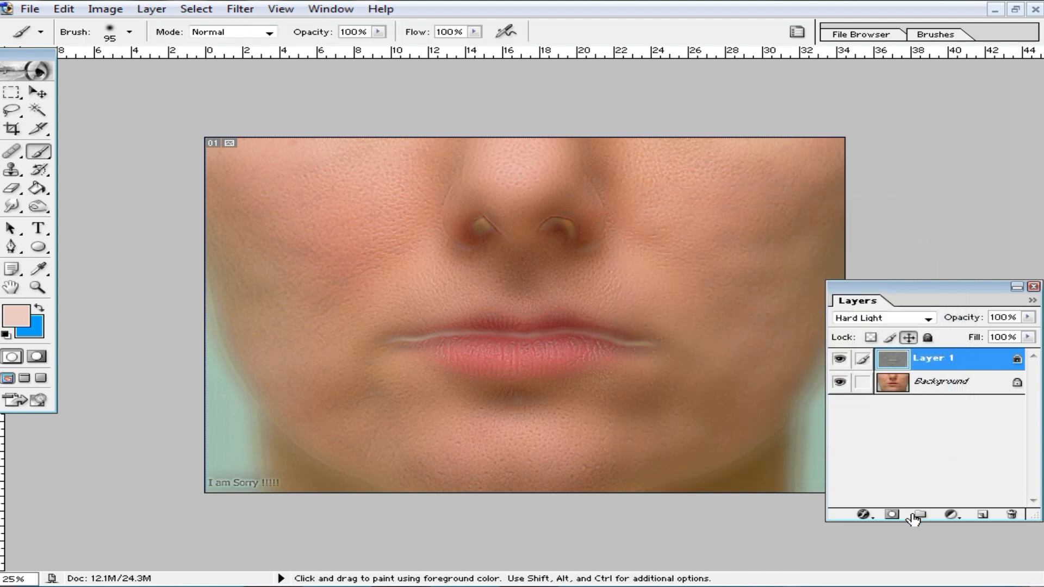
Add an inverted, all-black mask to the blurred layer and set the brush diameter to 220 px.
{"action": "left_click", "coordinate": [892, 515]}
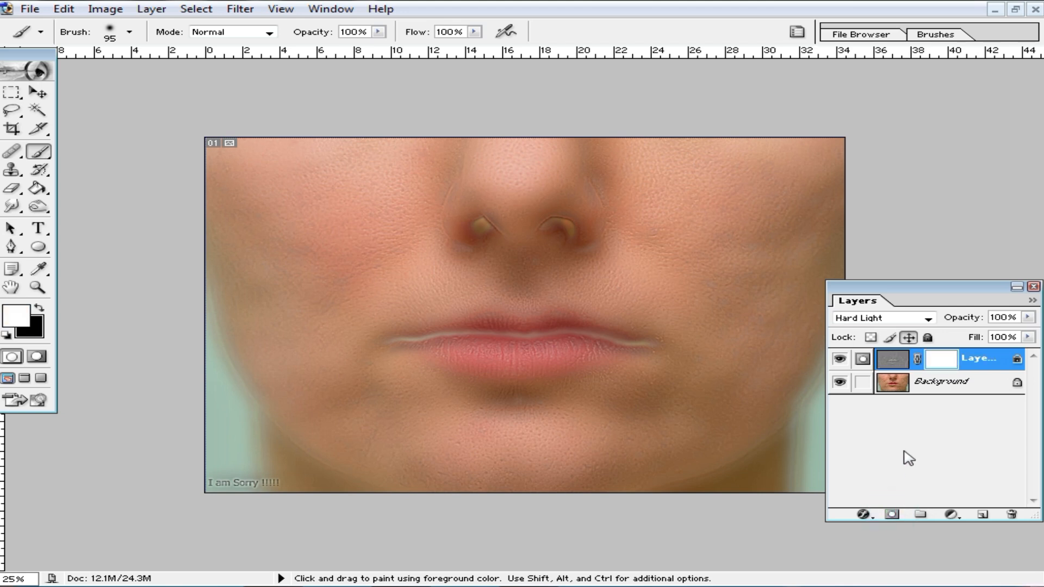
{"action": "key", "text": "ctrl+i"}
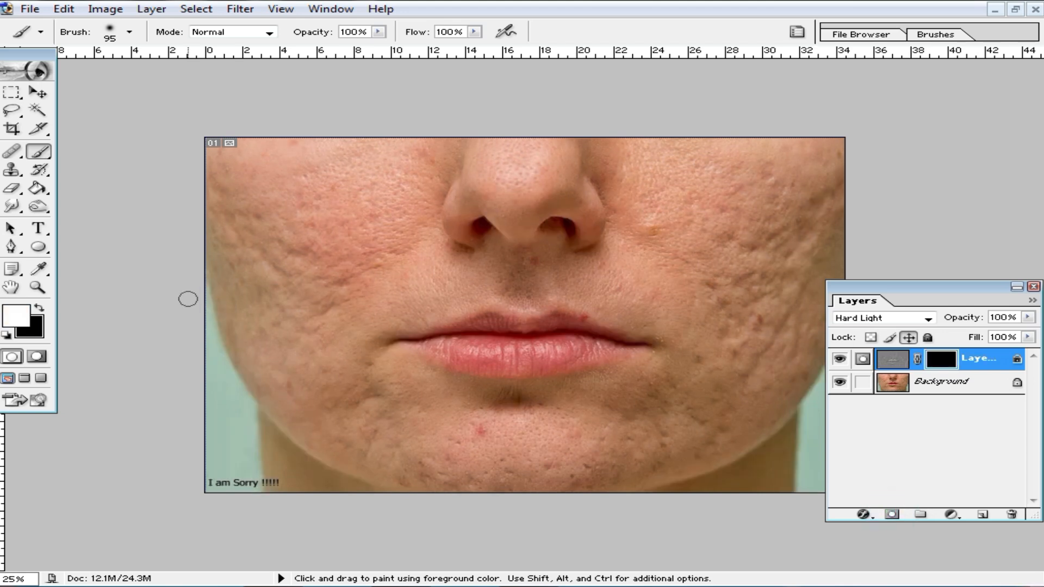
{"action": "right_click", "coordinate": [424, 231]}
{"action": "left_click_drag", "start_coordinate": [538, 264], "coordinate": [603, 264]}
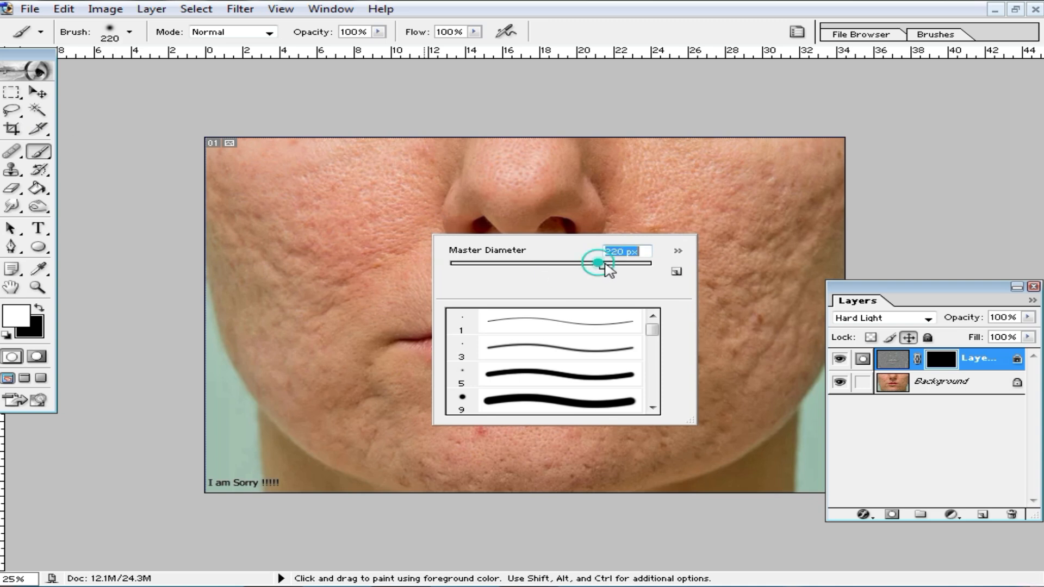
{"action": "key", "text": "Return"}
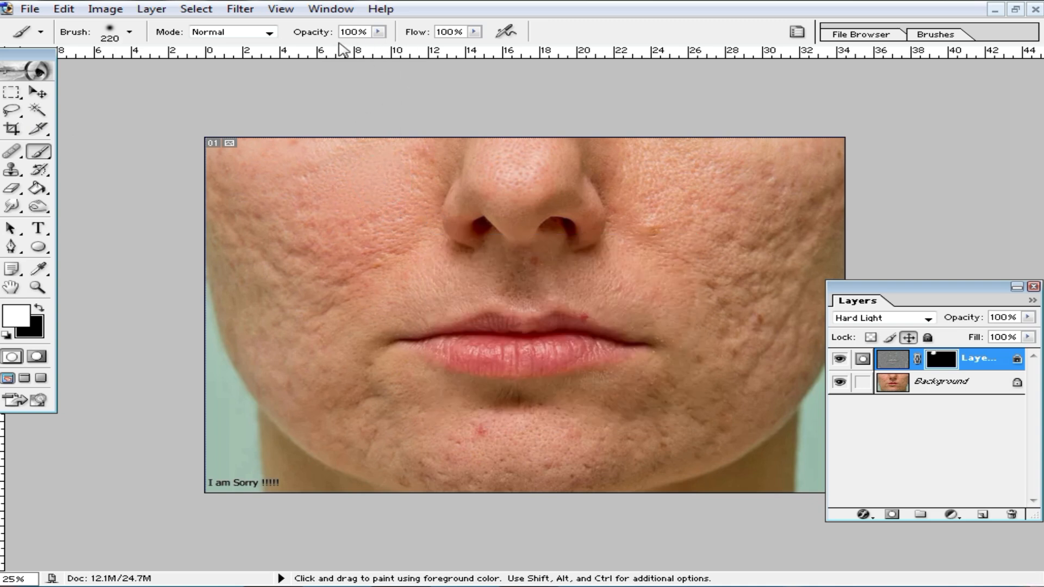
Paint white on the layer mask over the cheeks, nose, chin and jaw, leaving out the lips and nostrils.
{"action": "mouse_move", "coordinate": [391, 144]}
{"action": "left_mouse_down"}
{"action": "mouse_move", "coordinate": [378, 219]}
{"action": "mouse_move", "coordinate": [305, 268]}
{"action": "mouse_move", "coordinate": [377, 230]}
{"action": "mouse_move", "coordinate": [317, 304]}
{"action": "mouse_move", "coordinate": [338, 413]}
{"action": "mouse_move", "coordinate": [386, 388]}
{"action": "left_mouse_up"}
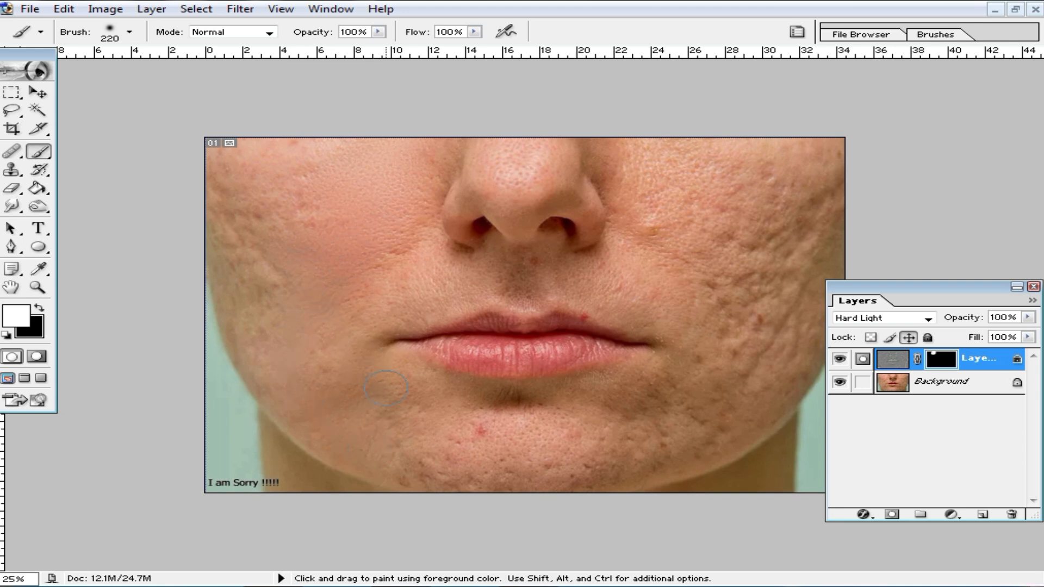
{"action": "mouse_move", "coordinate": [338, 336]}
{"action": "left_mouse_down"}
{"action": "mouse_move", "coordinate": [239, 241]}
{"action": "mouse_move", "coordinate": [261, 372]}
{"action": "mouse_move", "coordinate": [233, 150]}
{"action": "mouse_move", "coordinate": [315, 247]}
{"action": "mouse_move", "coordinate": [258, 257]}
{"action": "mouse_move", "coordinate": [255, 170]}
{"action": "mouse_move", "coordinate": [239, 181]}
{"action": "mouse_move", "coordinate": [367, 241]}
{"action": "mouse_move", "coordinate": [431, 284]}
{"action": "mouse_move", "coordinate": [378, 306]}
{"action": "mouse_move", "coordinate": [417, 240]}
{"action": "mouse_move", "coordinate": [414, 163]}
{"action": "mouse_move", "coordinate": [441, 139]}
{"action": "mouse_move", "coordinate": [495, 143]}
{"action": "mouse_move", "coordinate": [517, 175]}
{"action": "mouse_move", "coordinate": [580, 164]}
{"action": "mouse_move", "coordinate": [654, 179]}
{"action": "mouse_move", "coordinate": [628, 193]}
{"action": "mouse_move", "coordinate": [676, 239]}
{"action": "mouse_move", "coordinate": [748, 250]}
{"action": "mouse_move", "coordinate": [761, 145]}
{"action": "mouse_move", "coordinate": [823, 170]}
{"action": "mouse_move", "coordinate": [790, 355]}
{"action": "mouse_move", "coordinate": [758, 343]}
{"action": "mouse_move", "coordinate": [714, 408]}
{"action": "mouse_move", "coordinate": [717, 423]}
{"action": "mouse_move", "coordinate": [571, 482]}
{"action": "mouse_move", "coordinate": [653, 395]}
{"action": "mouse_move", "coordinate": [585, 423]}
{"action": "mouse_move", "coordinate": [670, 378]}
{"action": "mouse_move", "coordinate": [549, 413]}
{"action": "mouse_move", "coordinate": [428, 399]}
{"action": "mouse_move", "coordinate": [389, 378]}
{"action": "mouse_move", "coordinate": [522, 417]}
{"action": "mouse_move", "coordinate": [430, 459]}
{"action": "mouse_move", "coordinate": [499, 484]}
{"action": "left_mouse_up"}
{"action": "left_click_drag", "start_coordinate": [276, 356], "coordinate": [440, 490]}
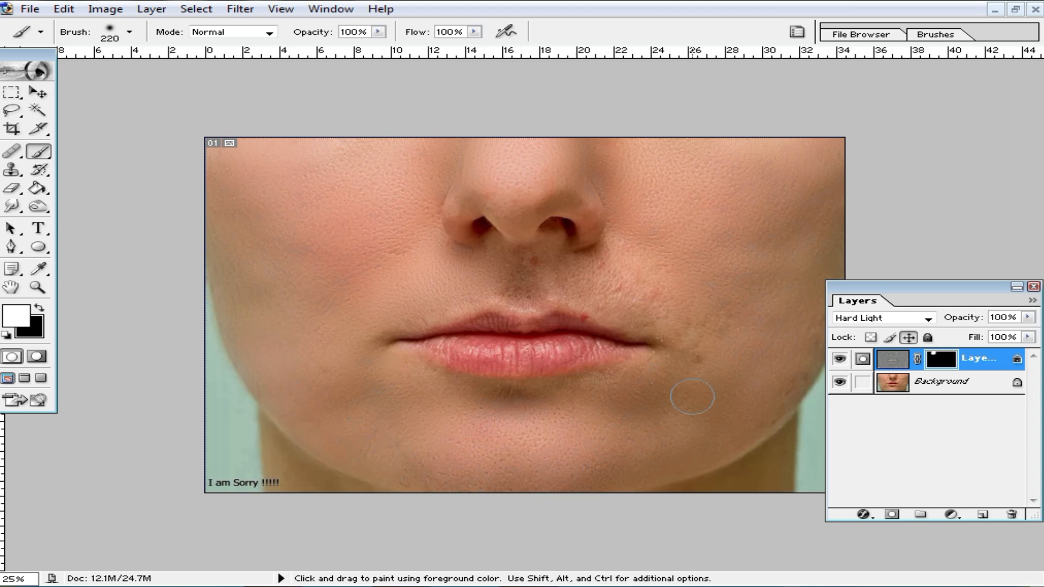
Check the skin up close, touch up the mask around the chin and mouth, and merge the layer into the background.
{"action": "key", "text": "ctrl+plus"}
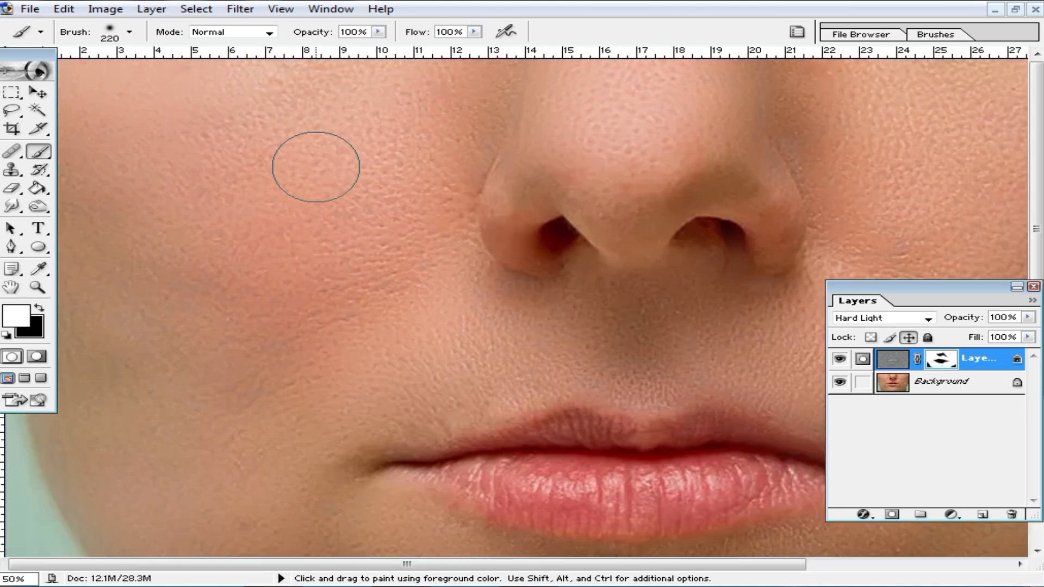
{"action": "key", "text": "space"}
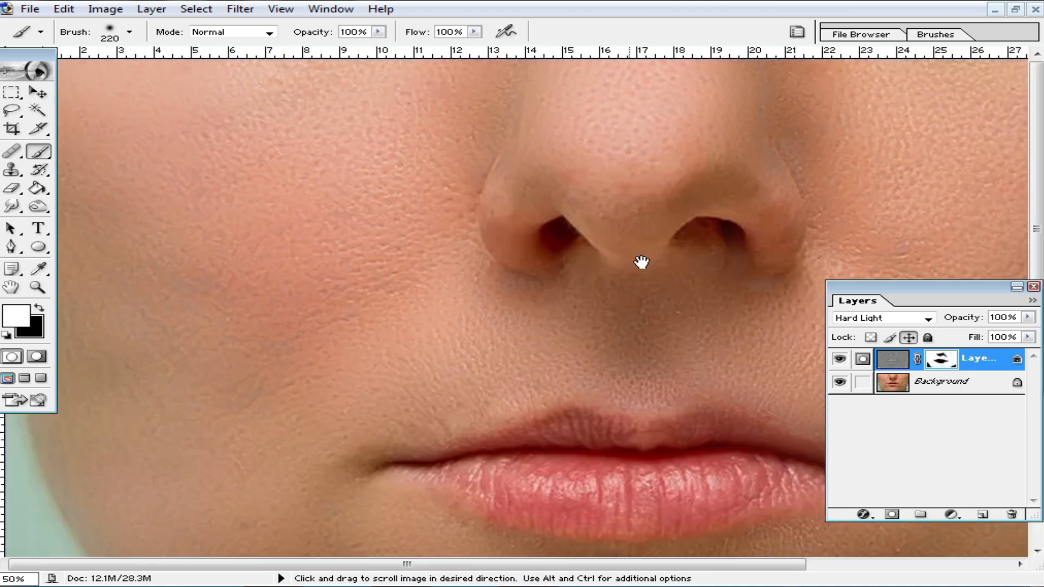
{"action": "left_click", "coordinate": [640, 278], "text": "alt"}
{"action": "left_click", "coordinate": [649, 276], "text": "alt"}
{"action": "left_click", "coordinate": [662, 273], "text": "alt"}
{"action": "left_click", "coordinate": [652, 276], "text": "ctrl"}
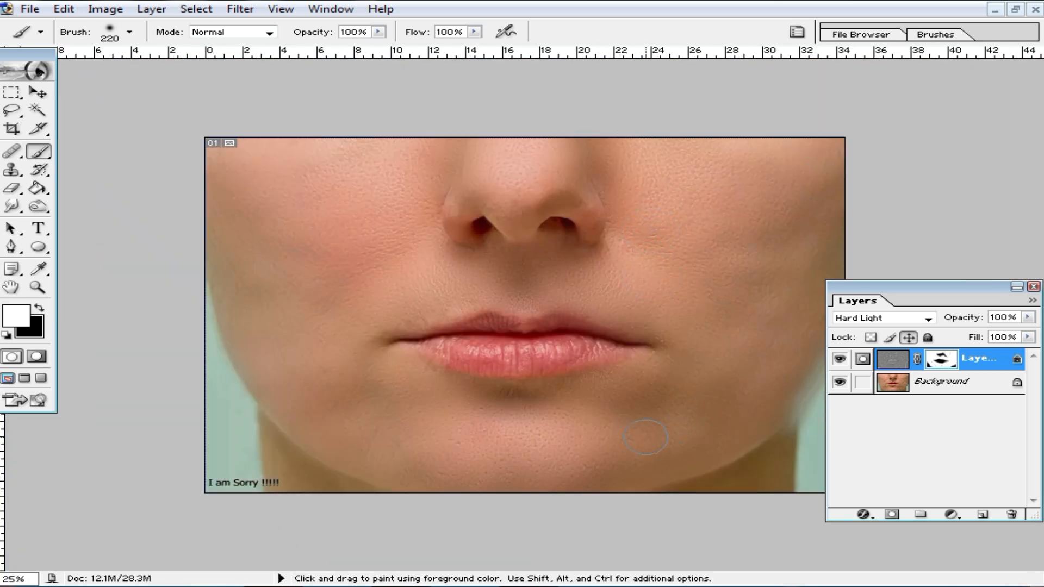
{"action": "mouse_move", "coordinate": [512, 415]}
{"action": "left_mouse_down"}
{"action": "mouse_move", "coordinate": [621, 372]}
{"action": "mouse_move", "coordinate": [695, 348]}
{"action": "left_mouse_up"}
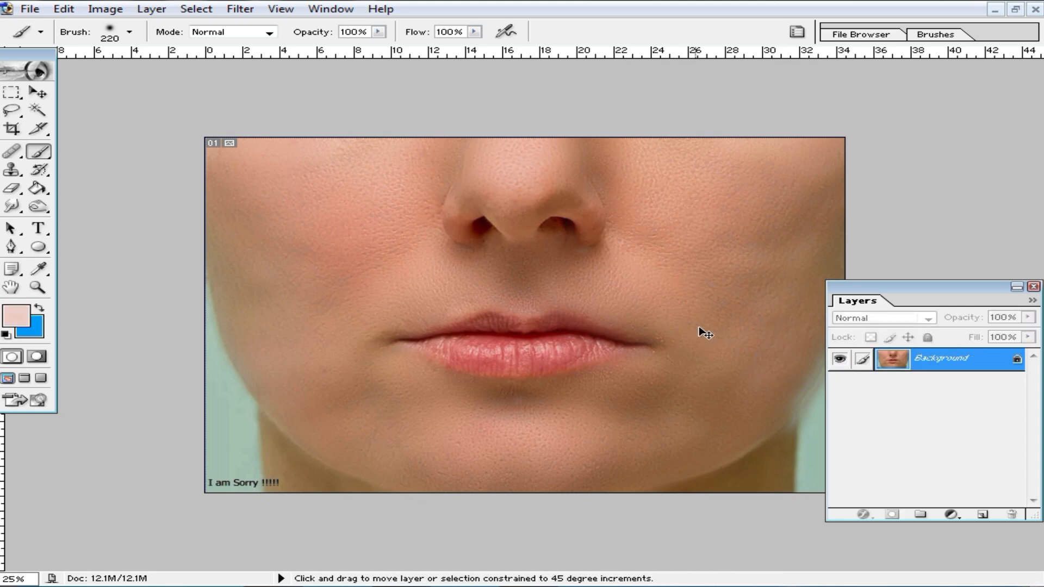
Save the retouched face as a JPEG named 6678 at maximum quality 12.
{"action": "key", "text": "ctrl+shift+s"}
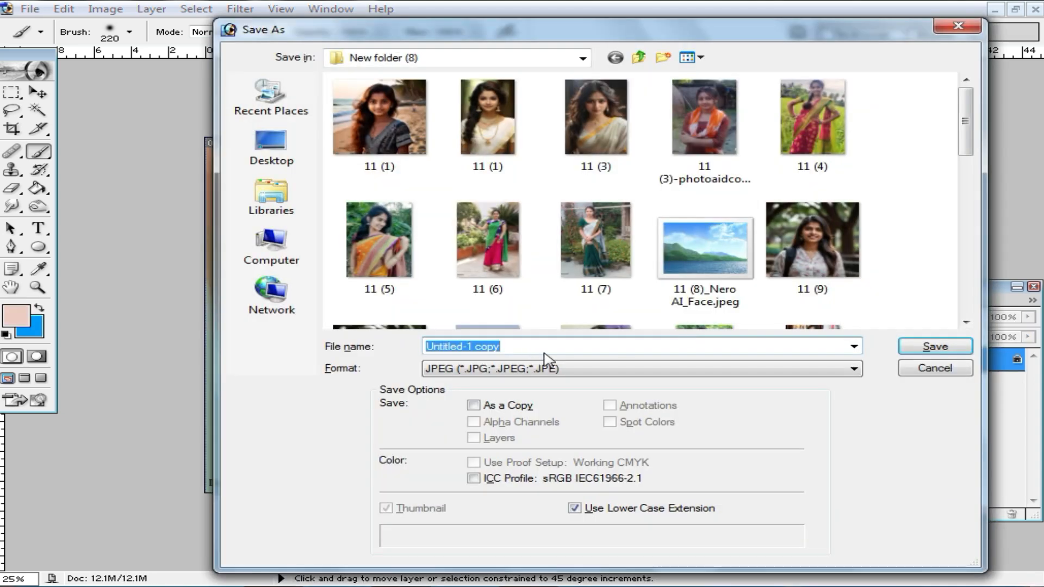
{"action": "type", "text": "6678"}
{"action": "left_click", "coordinate": [935, 346]}
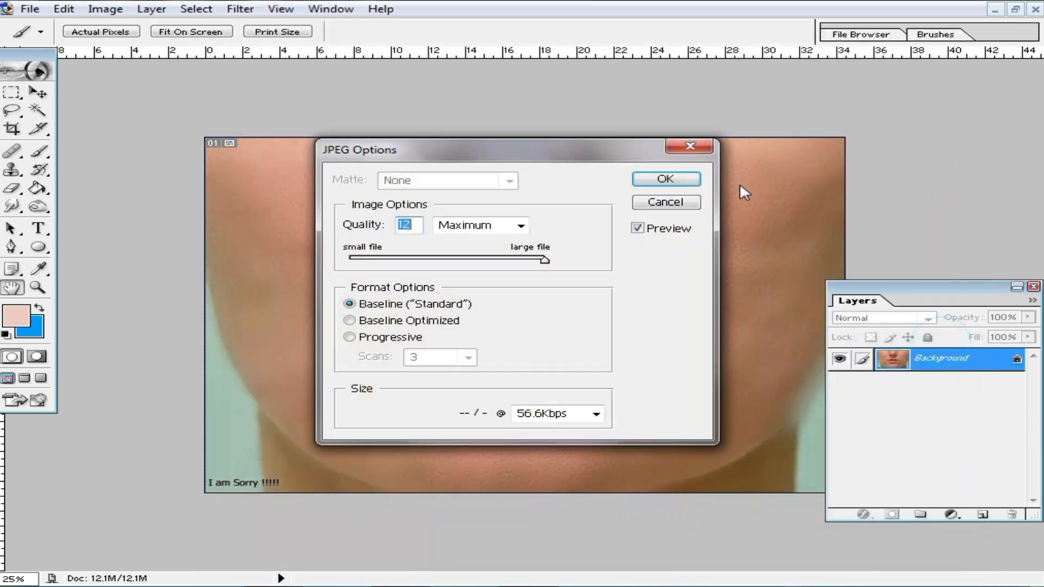
{"action": "left_click", "coordinate": [665, 179]}
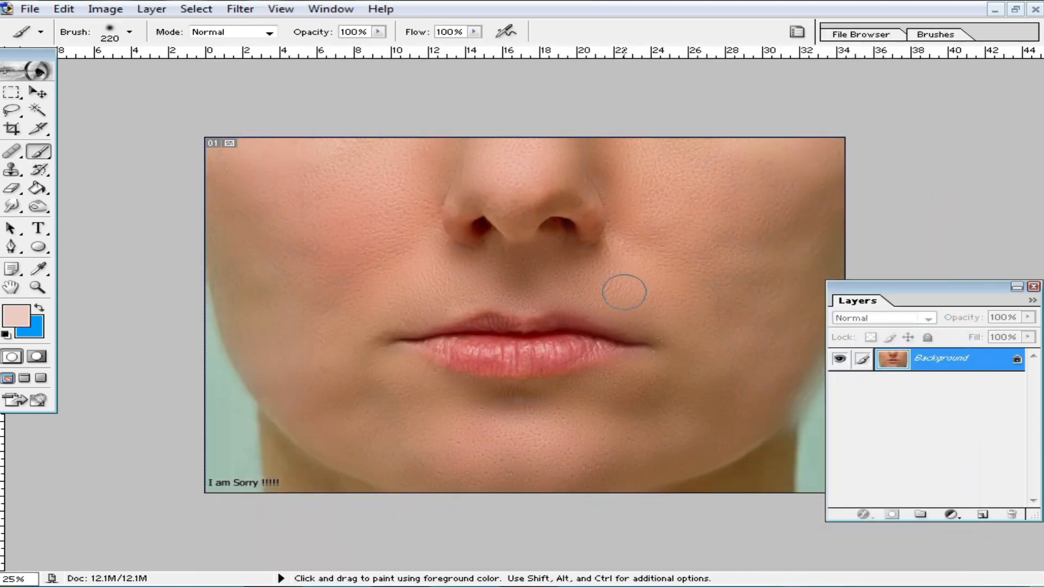